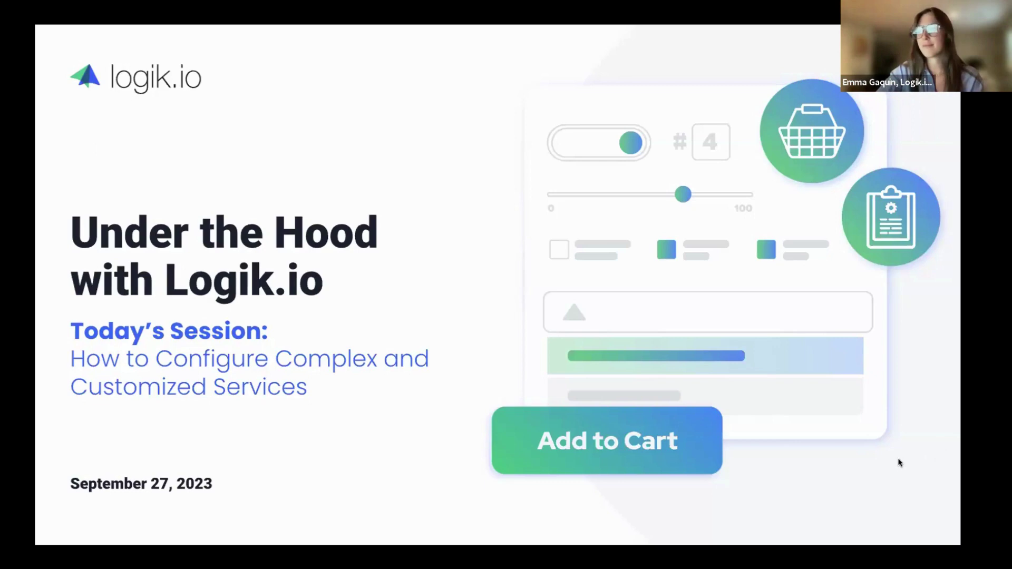
- Advance the webinar slides past the presenters slide to slide 3, the Agenda
{"action": "key", "text": "Right"}
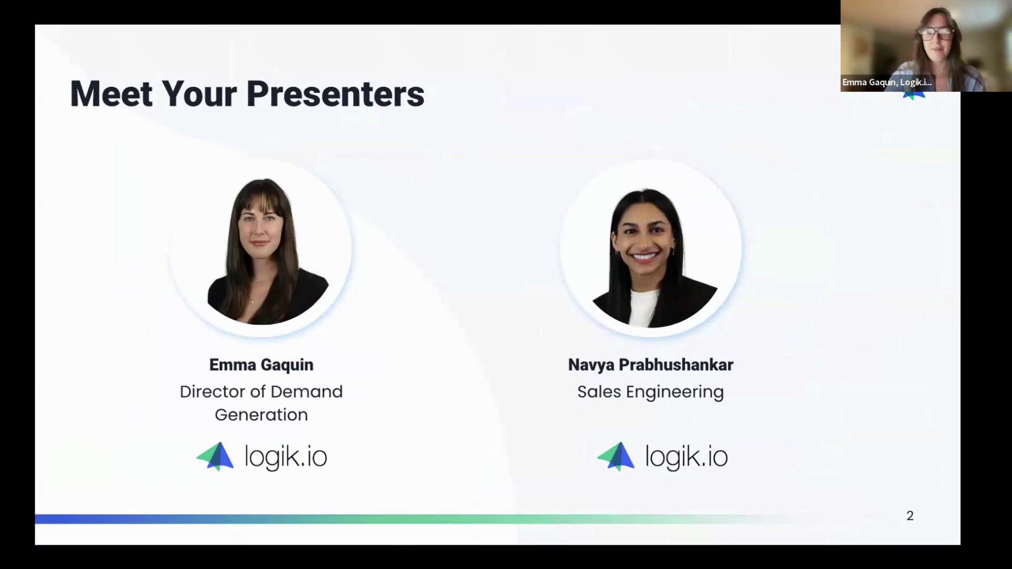
{"action": "left_click", "coordinate": [917, 450]}
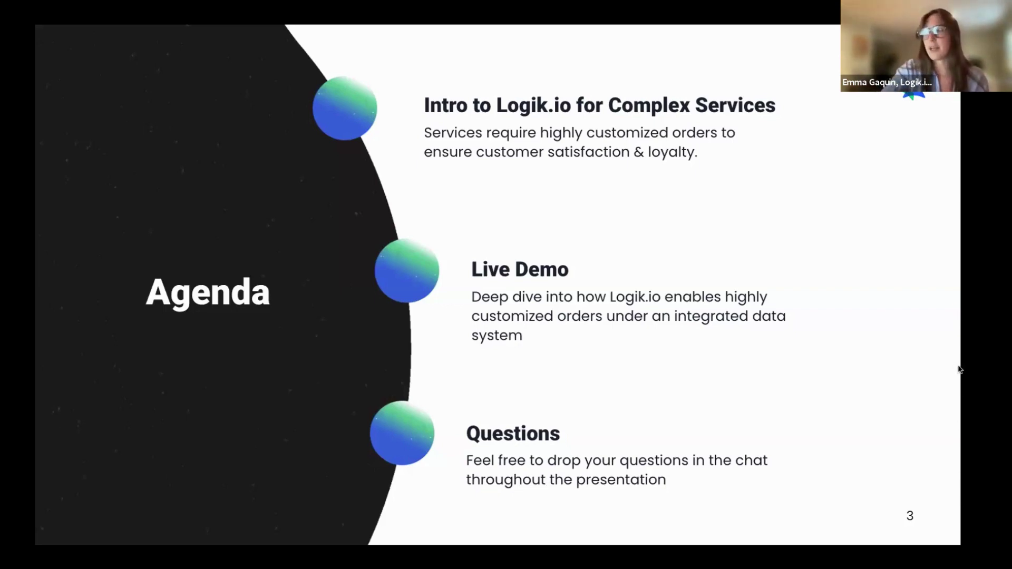
- Move through the Housekeeping slide to slide 5, Service Struggles, showing its first card
{"action": "key", "text": "Right"}
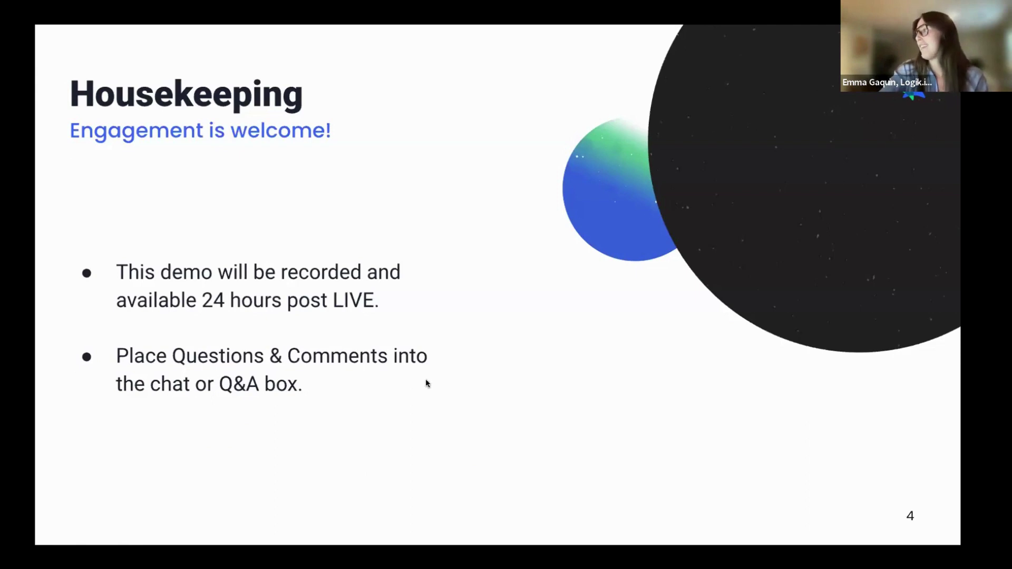
{"action": "left_click", "coordinate": [918, 479]}
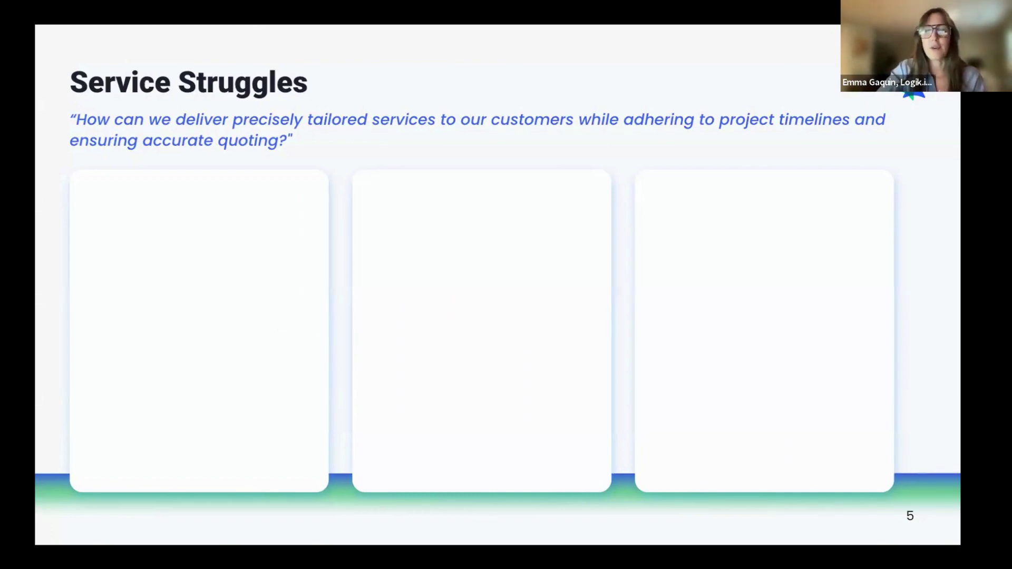
- Reveal the first card's content, then the Disparate Data Systems and Siloed Communication with Customers cards
{"action": "left_click", "coordinate": [192, 356]}
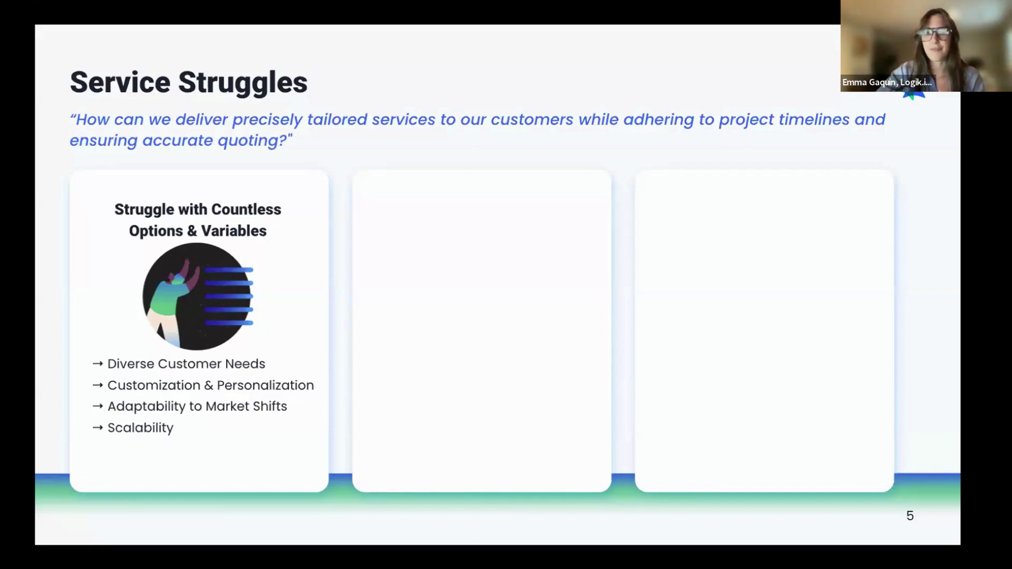
{"action": "left_click", "coordinate": [405, 459]}
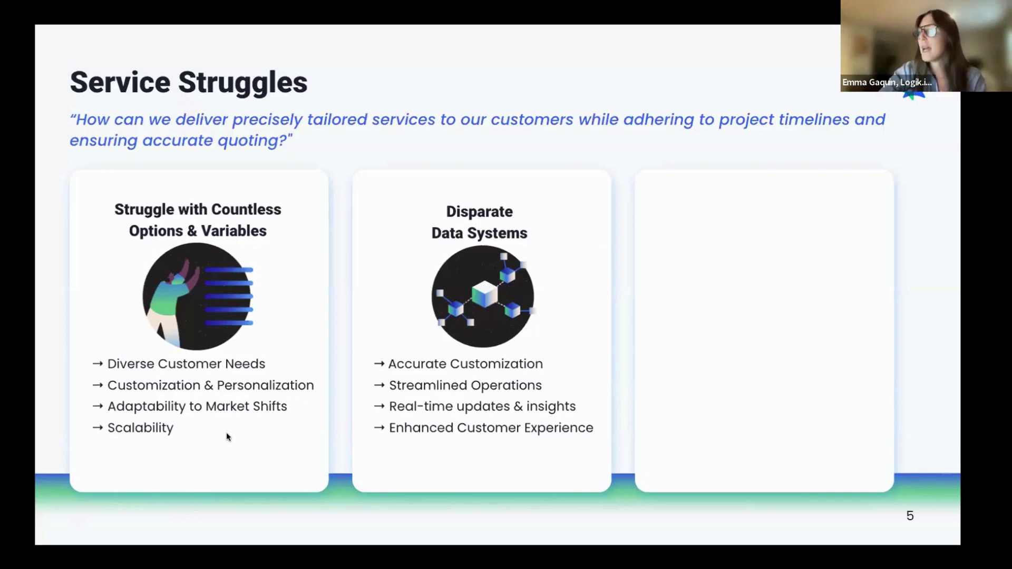
{"action": "key", "text": "Right"}
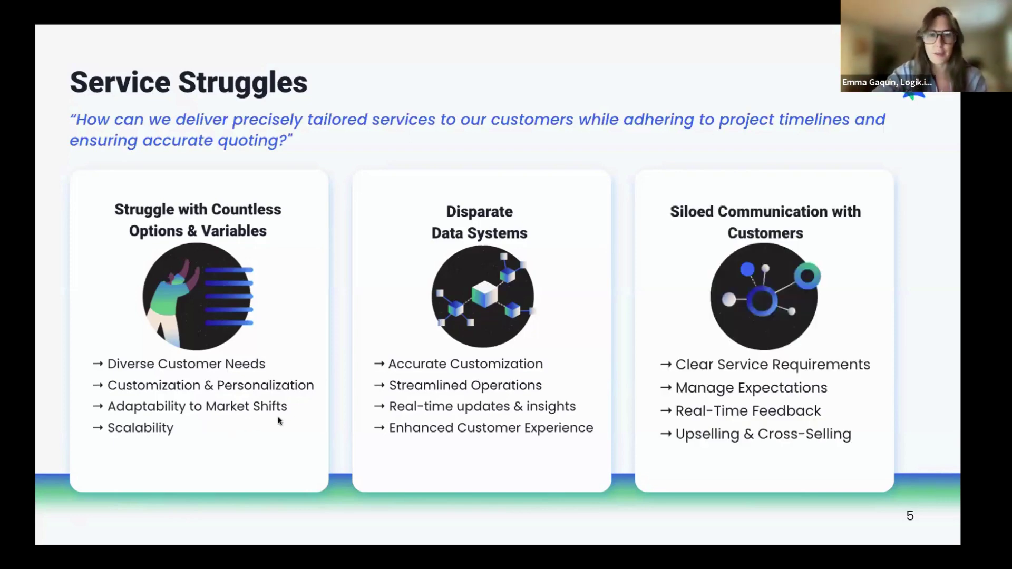
- Go to slide 6 and reveal the Handle Complexity Without Limitations card
{"action": "key", "text": "Right"}
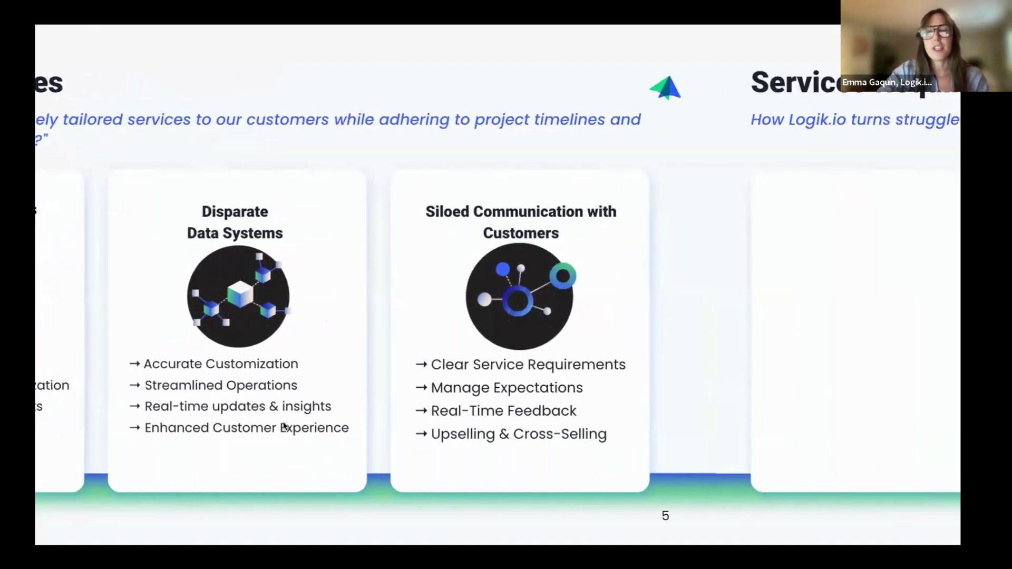
{"action": "key", "text": "Left"}
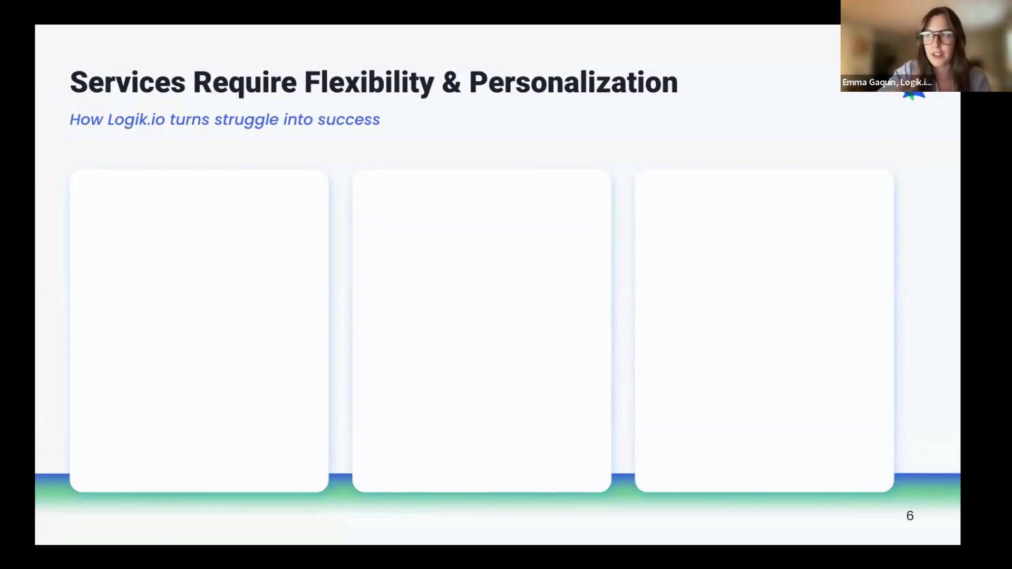
{"action": "left_click", "coordinate": [134, 428]}
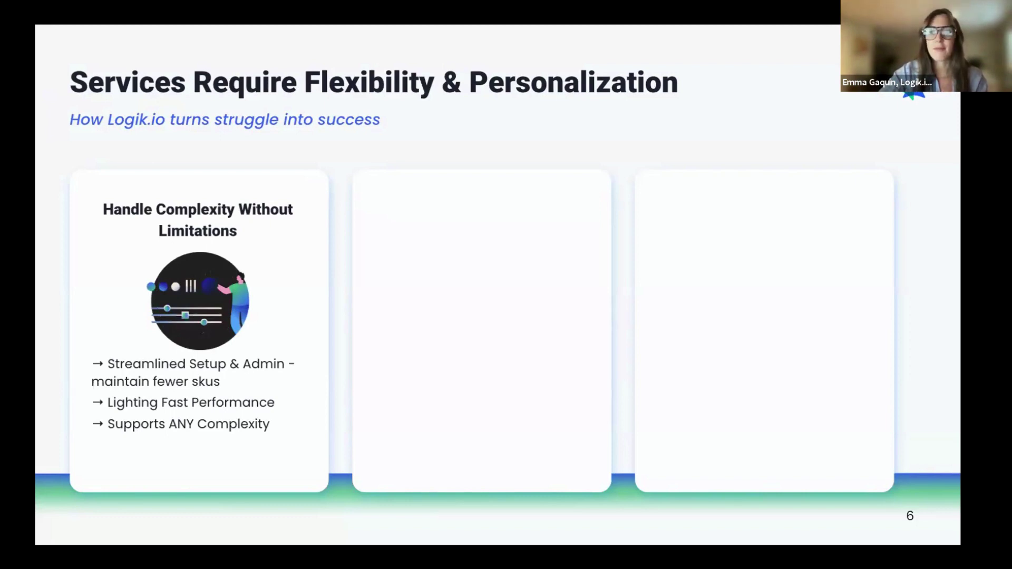
- Show the middle card's bullets, title and icon, then the consistent customer experience card
{"action": "left_click", "coordinate": [482, 365]}
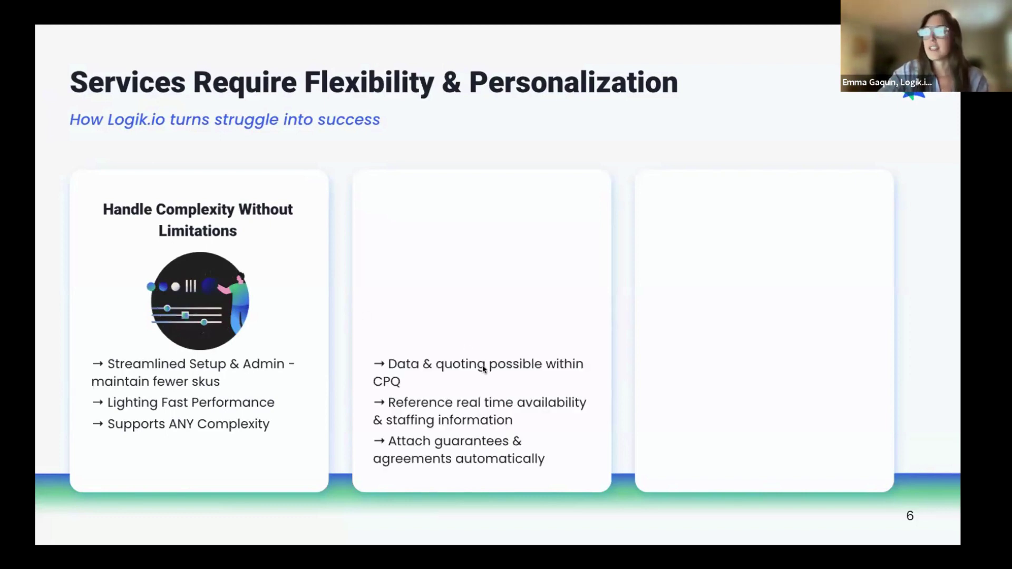
{"action": "left_click", "coordinate": [471, 367]}
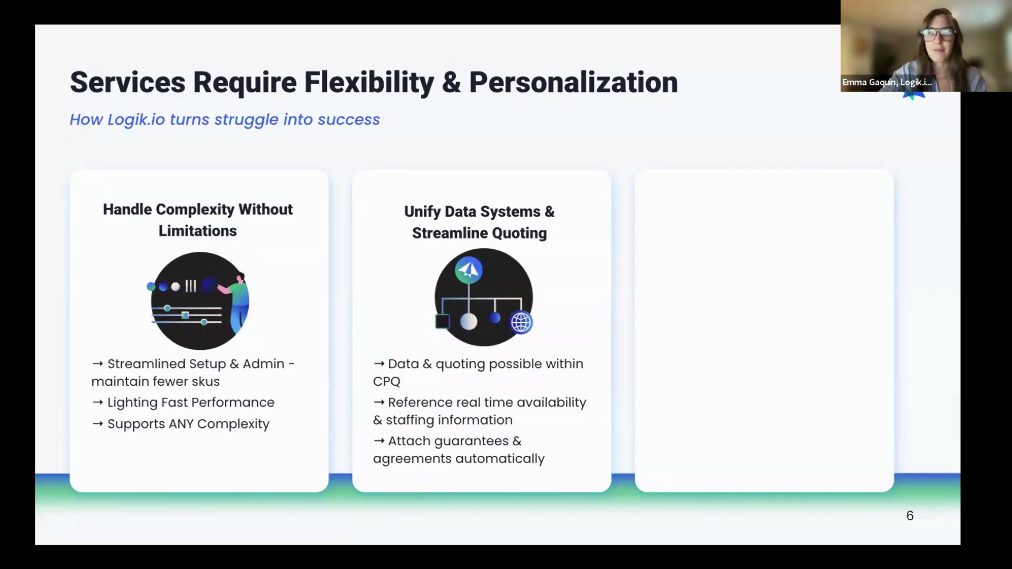
{"action": "left_click", "coordinate": [622, 328]}
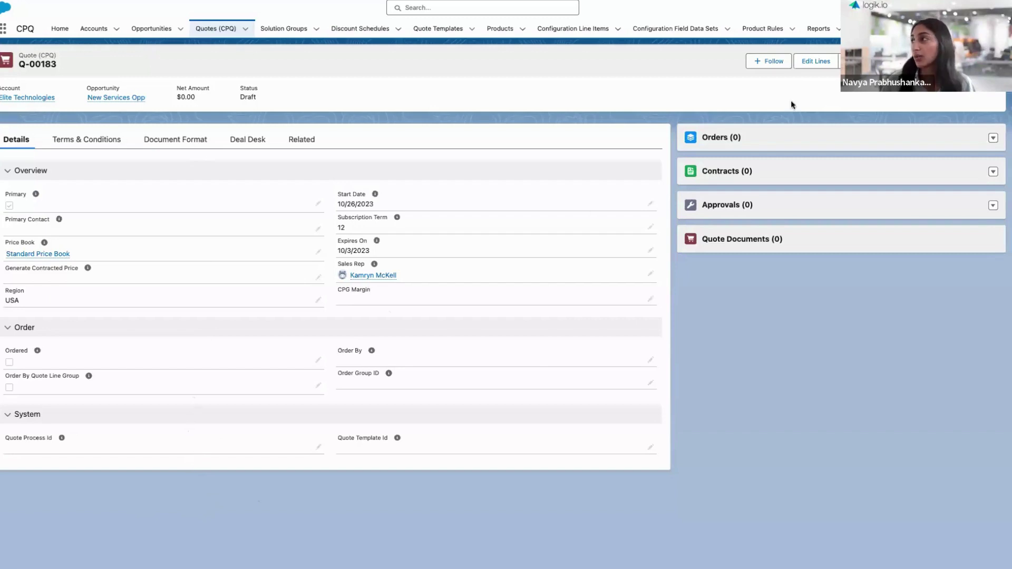
- Edit the lines of quote Q-00183 and search 'professional' to select Professional Services CFG
{"action": "left_click", "coordinate": [818, 62]}
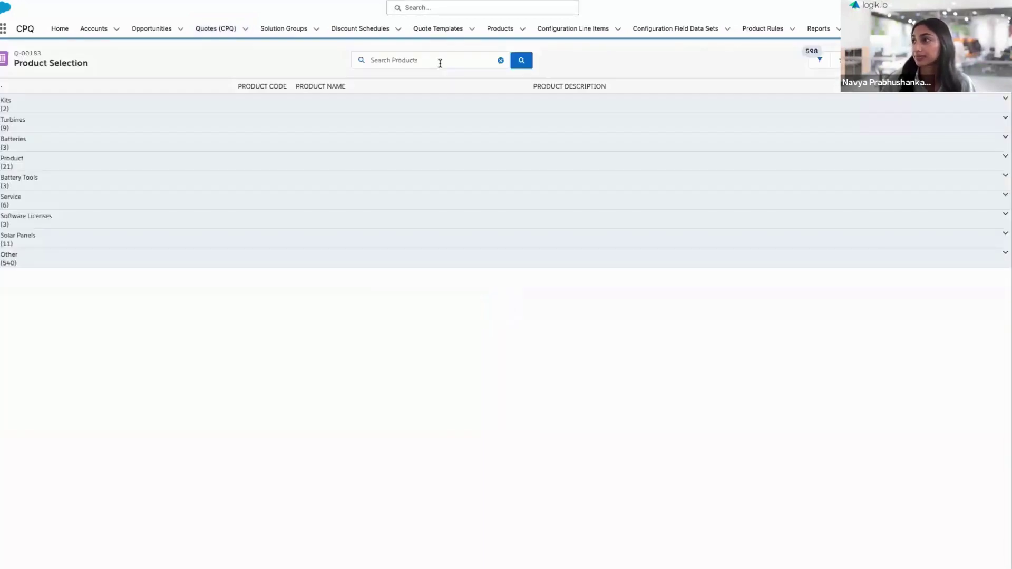
{"action": "left_click", "coordinate": [440, 64]}
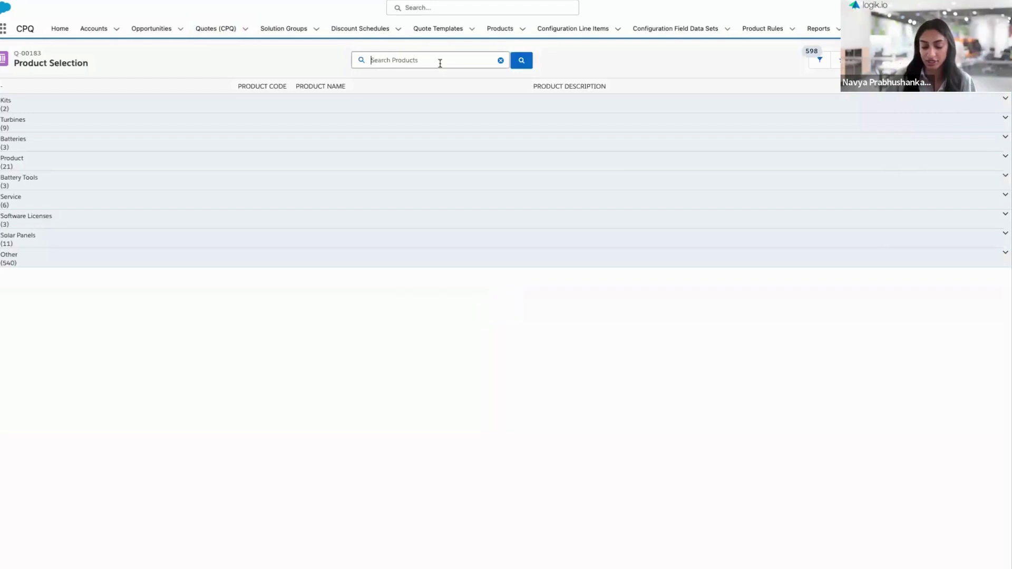
{"action": "type", "text": "professional"}
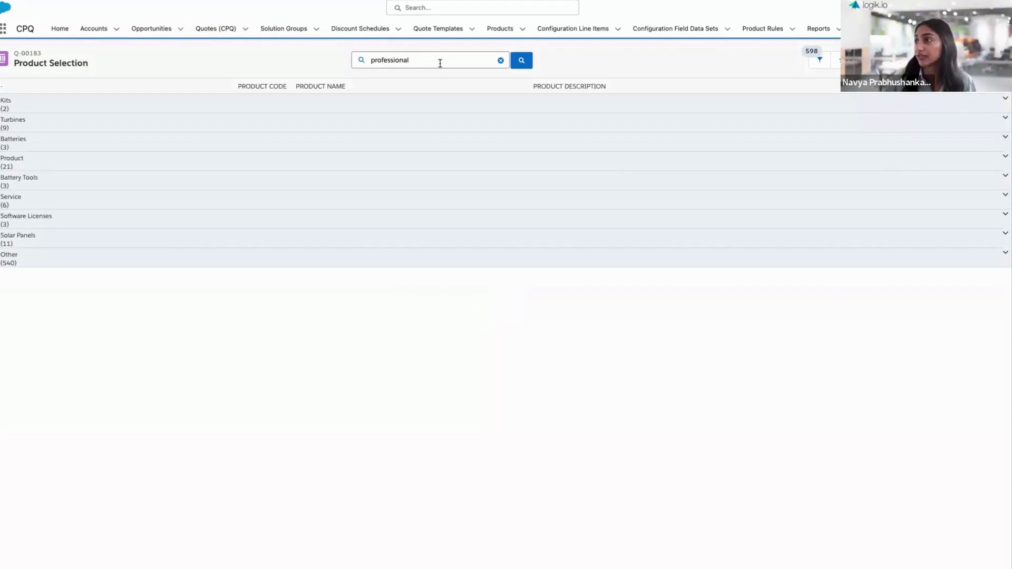
{"action": "left_click", "coordinate": [436, 95]}
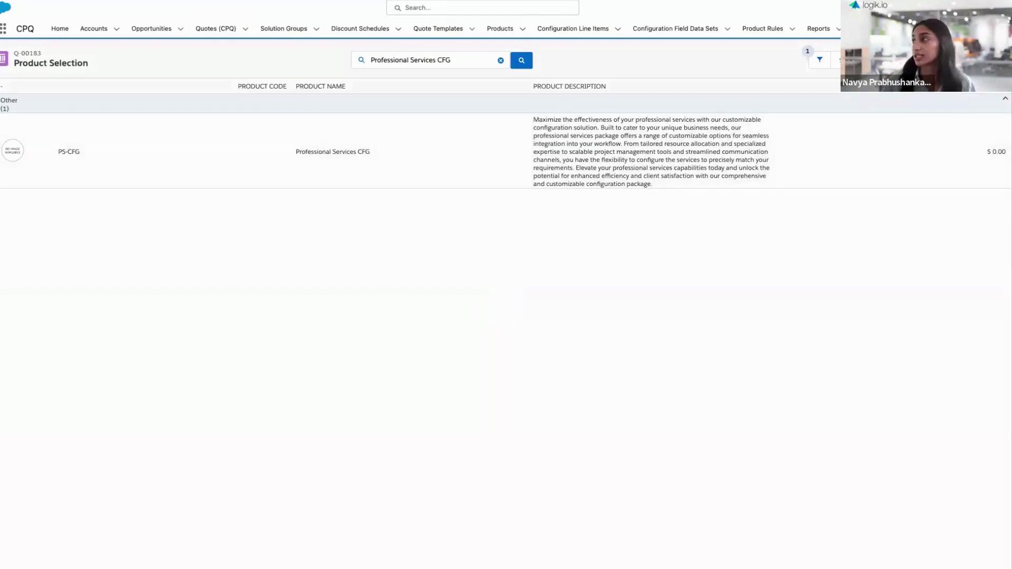
- Configure Professional Services CFG with project start 10/1/2023 and Professional Services included
{"action": "left_click", "coordinate": [452, 198]}
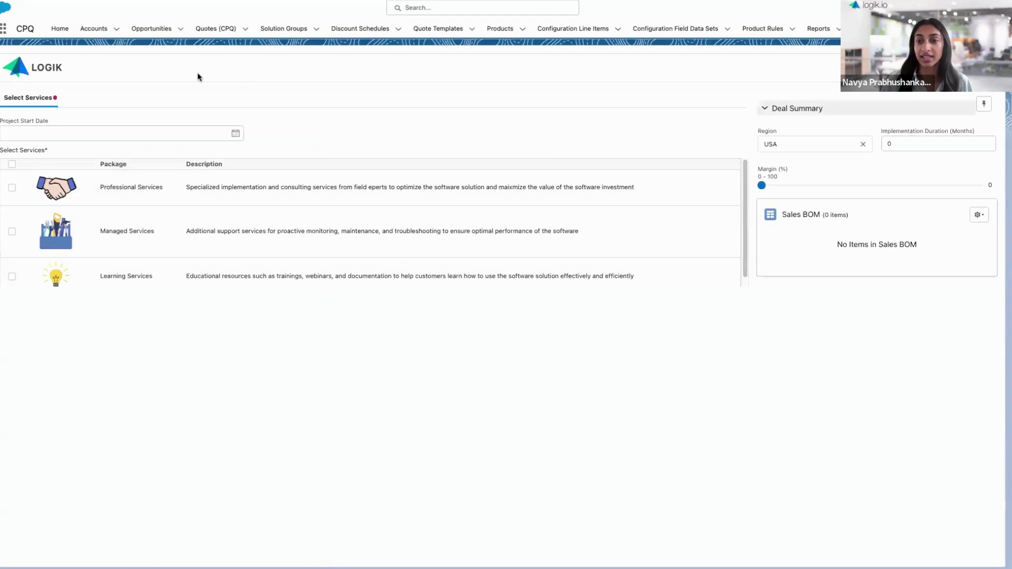
{"action": "left_click", "coordinate": [134, 133]}
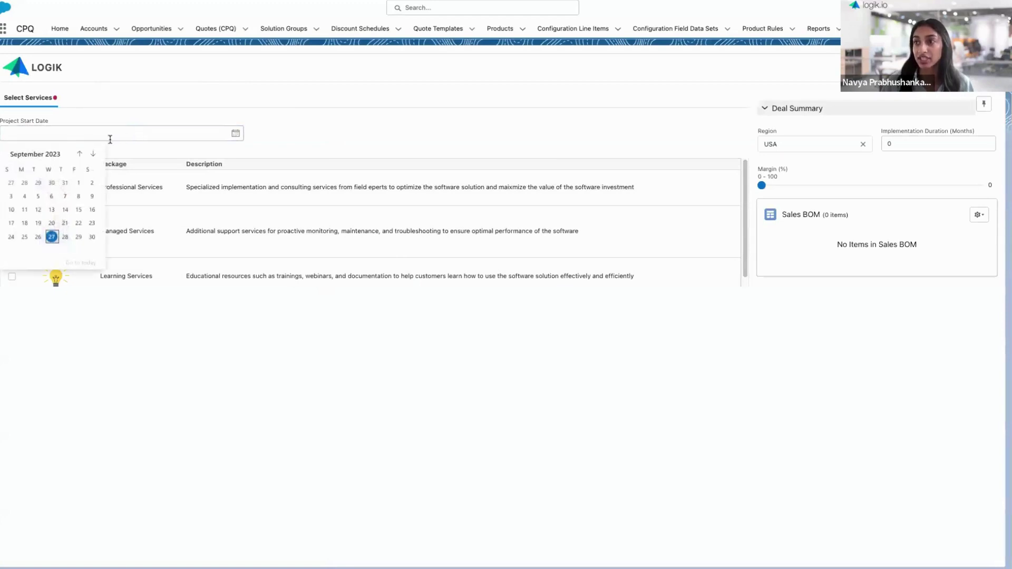
{"action": "left_click", "coordinate": [93, 153]}
{"action": "left_click", "coordinate": [11, 182]}
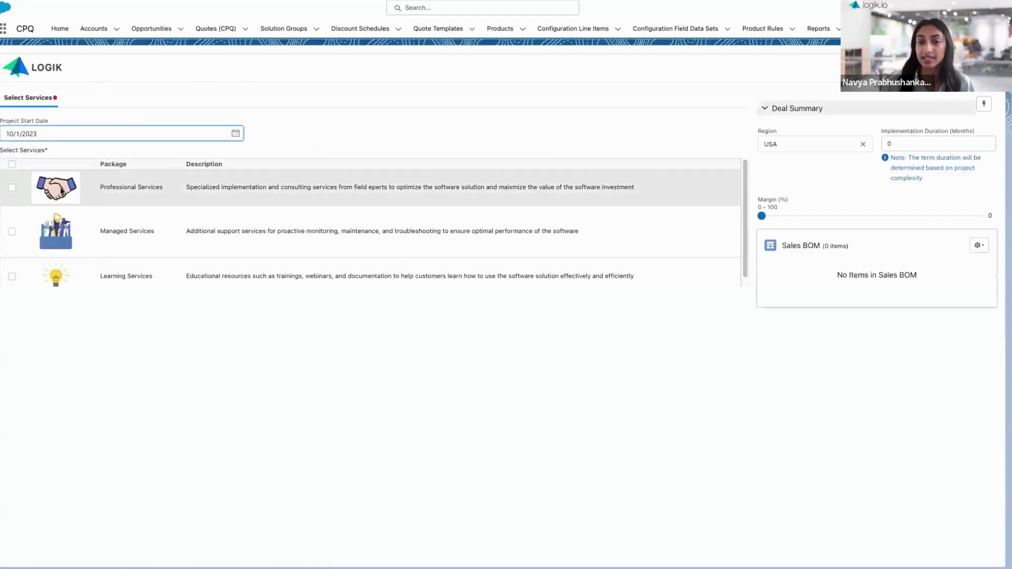
{"action": "left_click", "coordinate": [11, 187]}
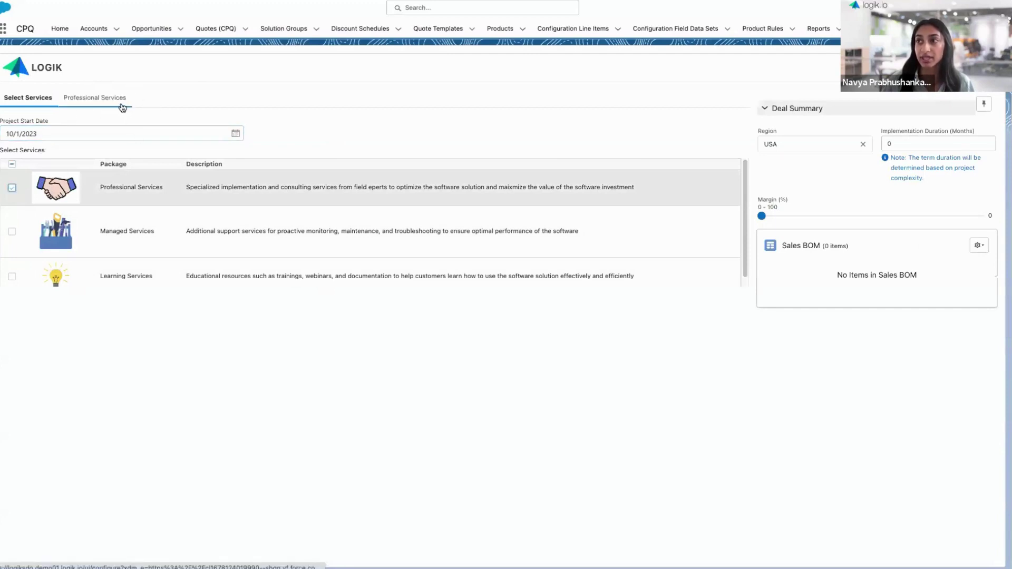
- Open the Professional Services form and collapse the Additional Requirements and Technical Details sections
{"action": "left_click", "coordinate": [120, 103]}
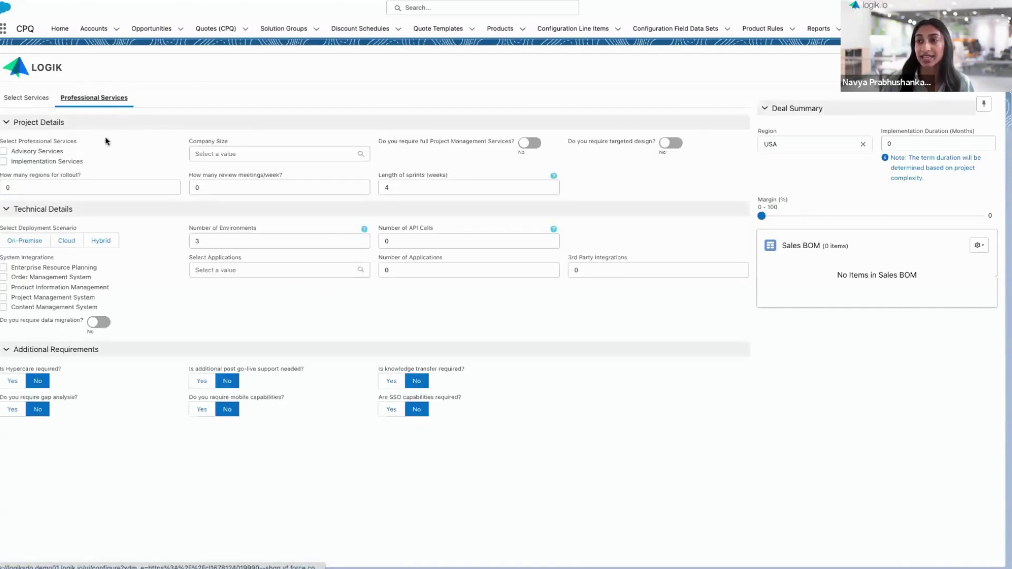
{"action": "left_click", "coordinate": [7, 349]}
{"action": "left_click", "coordinate": [5, 210]}
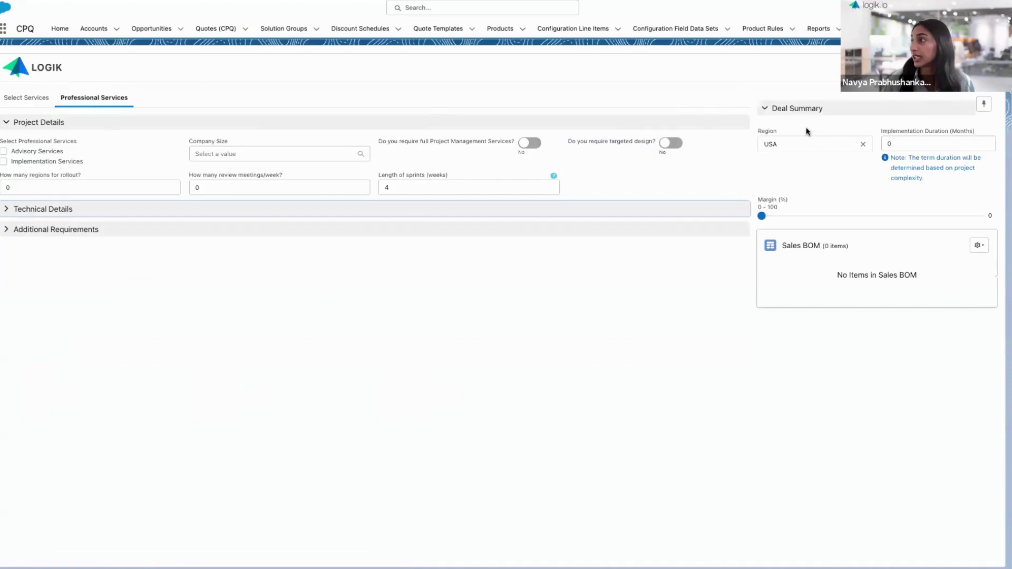
{"action": "left_click_drag", "start_coordinate": [755, 123], "coordinate": [874, 164]}
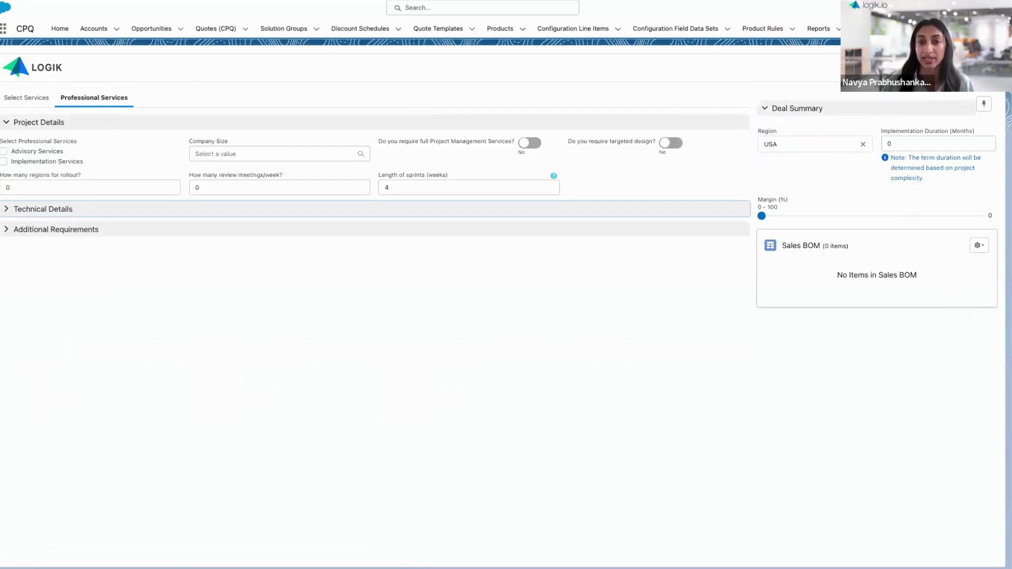
- Add Implementation Services and view its resource roles without choosing one
{"action": "left_click", "coordinate": [65, 162]}
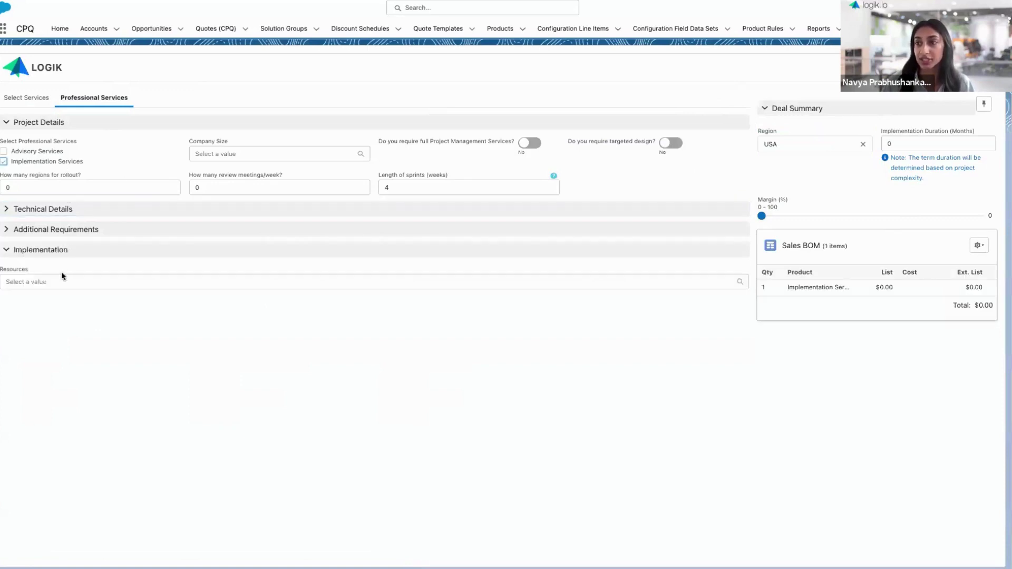
{"action": "left_click", "coordinate": [56, 285]}
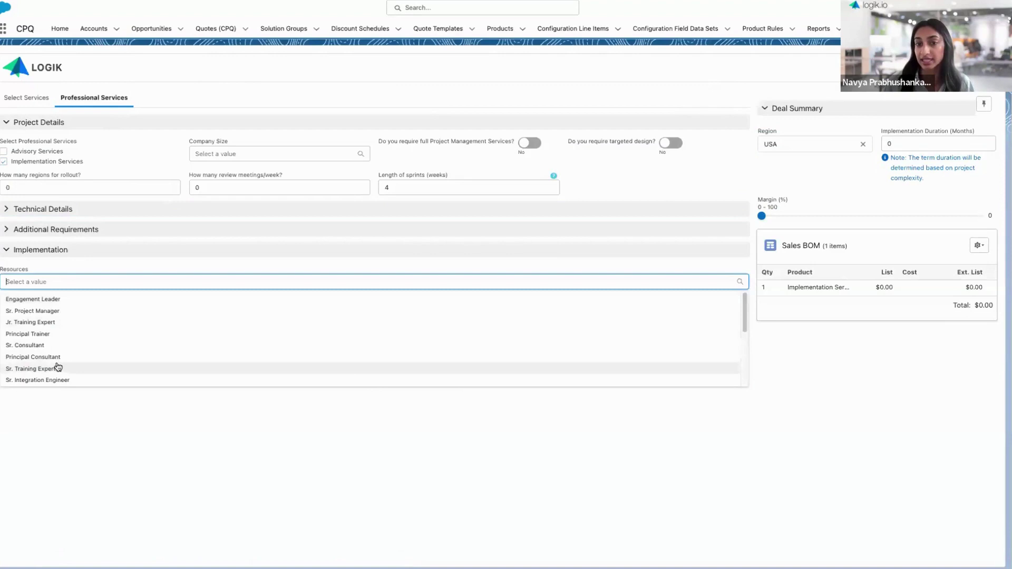
{"action": "left_click", "coordinate": [69, 396]}
- Set company size to Enterprise and require full project management and targeted design
{"action": "left_click", "coordinate": [262, 153]}
{"action": "left_click", "coordinate": [244, 192]}
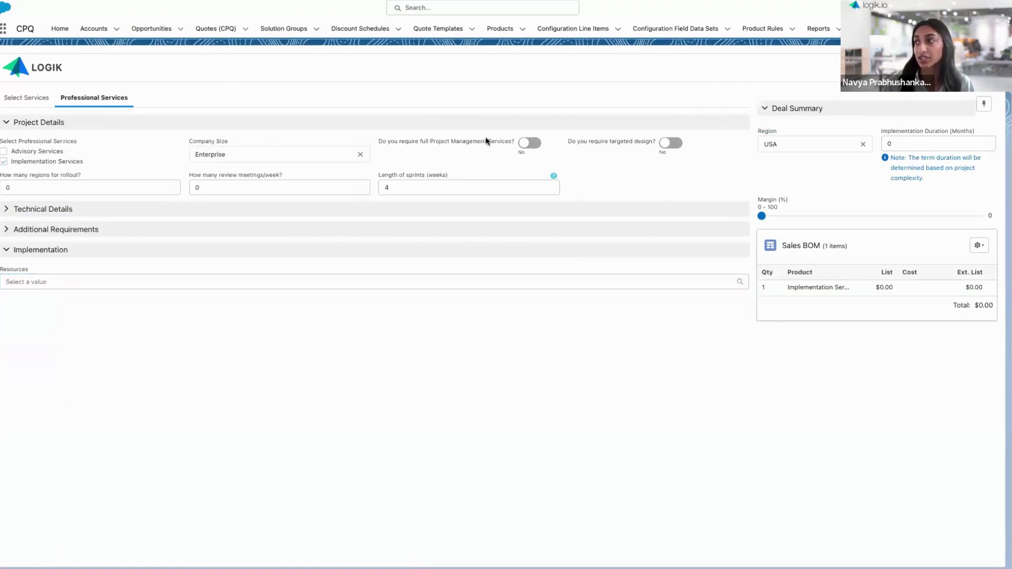
{"action": "left_click", "coordinate": [533, 143]}
{"action": "left_click", "coordinate": [662, 144]}
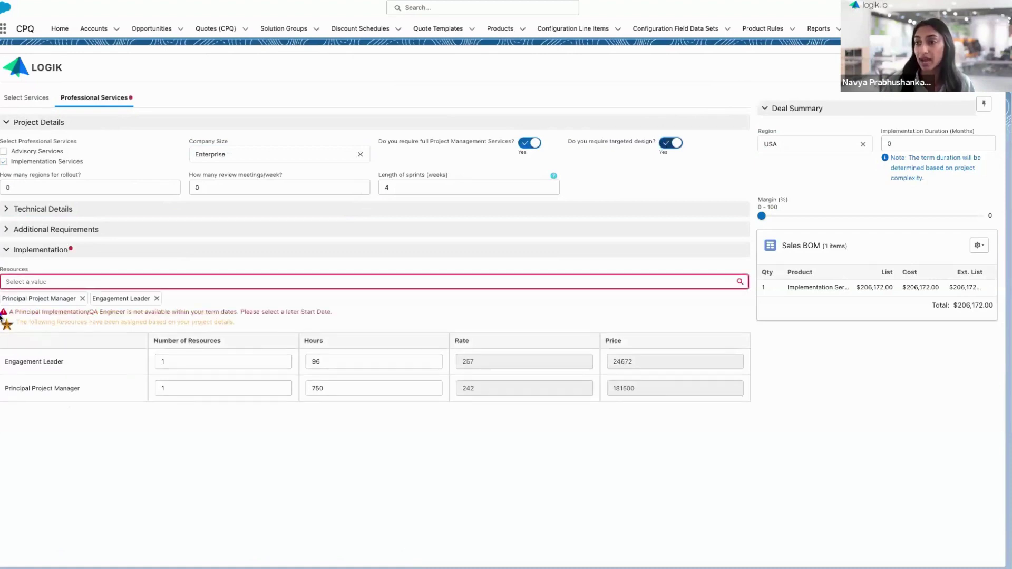
{"action": "left_click_drag", "start_coordinate": [0, 316], "coordinate": [240, 333]}
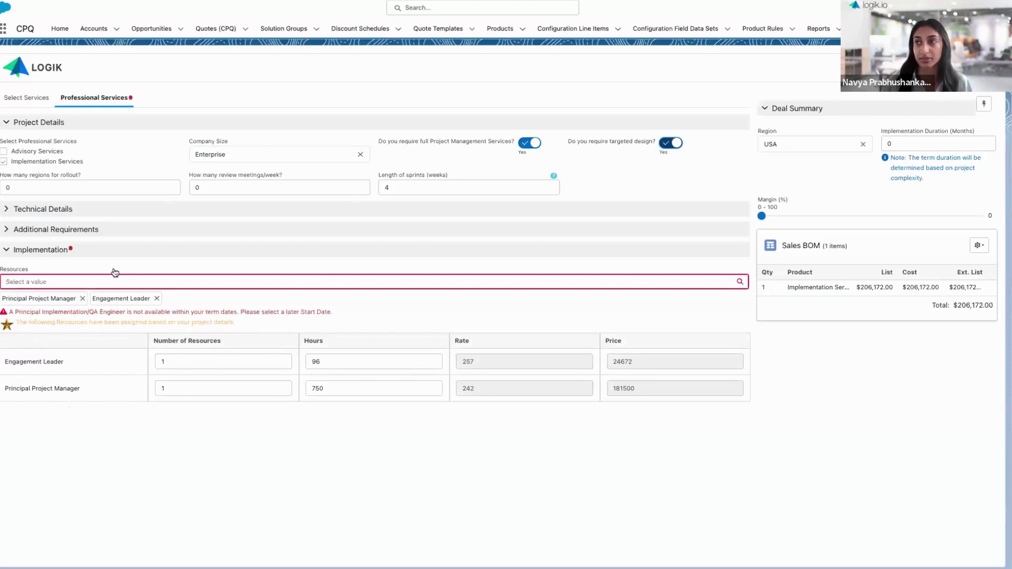
- Change the project start date to 11/1/2023 on the service selection page
{"action": "left_click", "coordinate": [11, 101]}
{"action": "left_click", "coordinate": [114, 139]}
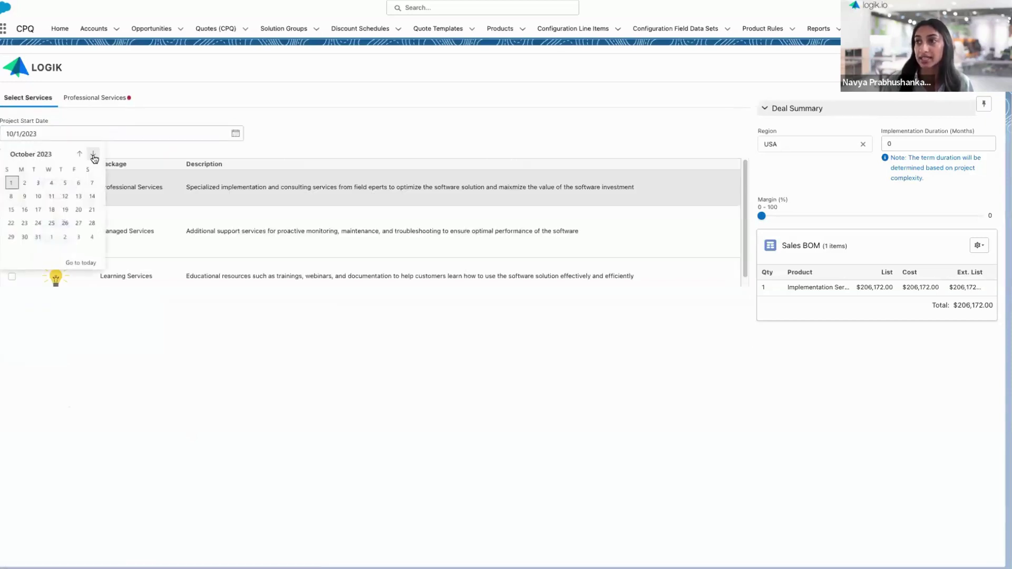
{"action": "left_click", "coordinate": [93, 154]}
{"action": "left_click", "coordinate": [51, 183]}
- Add a Principal Implementation/QA Engineer resource to Professional Services
{"action": "left_click", "coordinate": [82, 98]}
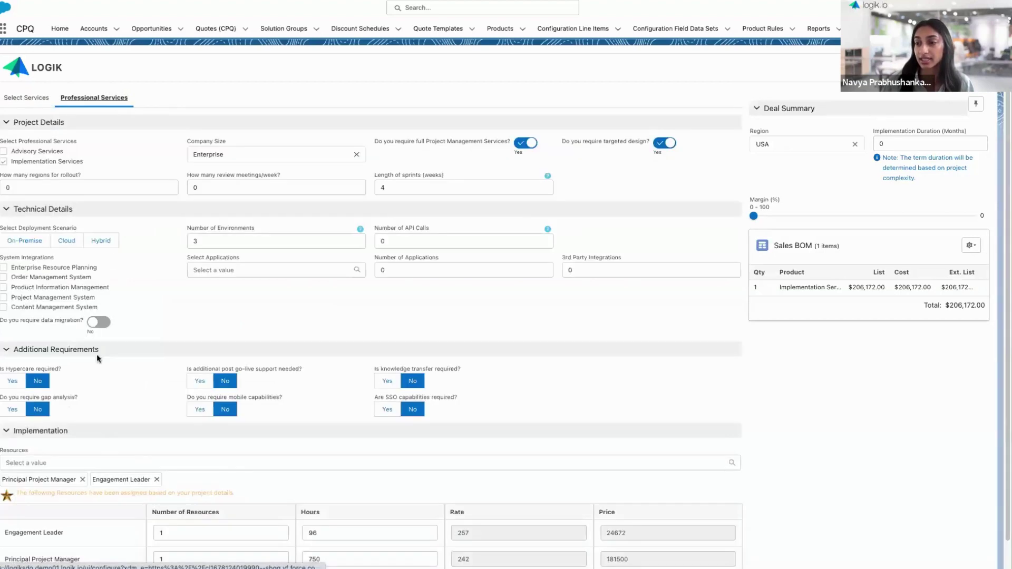
{"action": "left_click", "coordinate": [223, 462]}
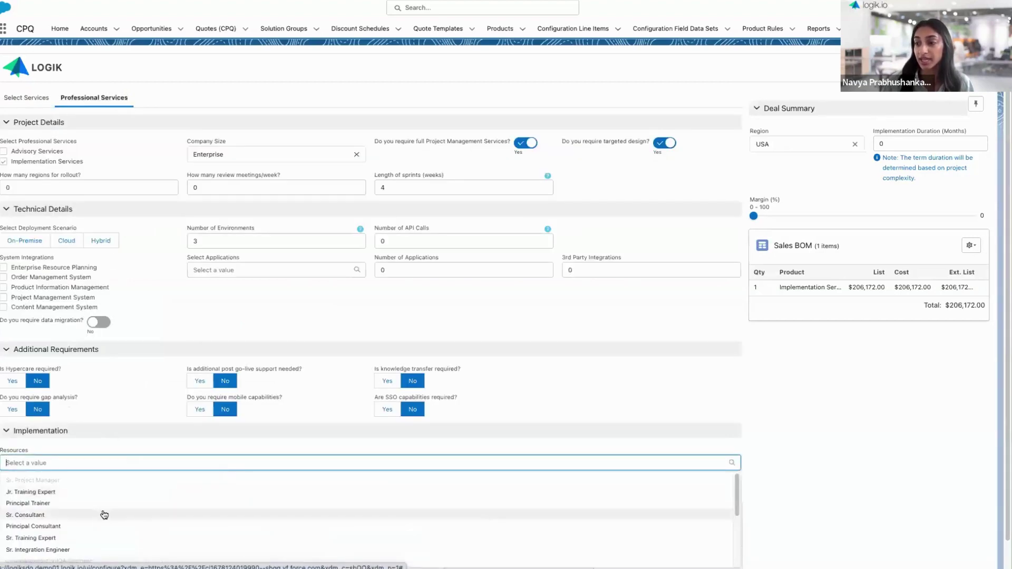
{"action": "scroll", "coordinate": [100, 513], "scroll_direction": "down", "scroll_amount": 5}
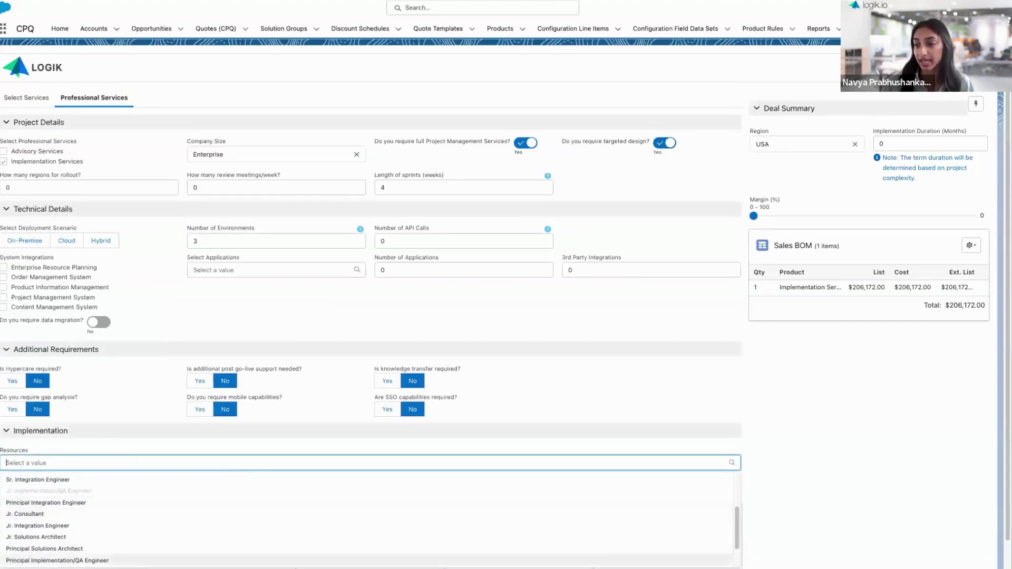
{"action": "left_click", "coordinate": [68, 560]}
{"action": "scroll", "coordinate": [369, 466], "scroll_direction": "down", "scroll_amount": 1}
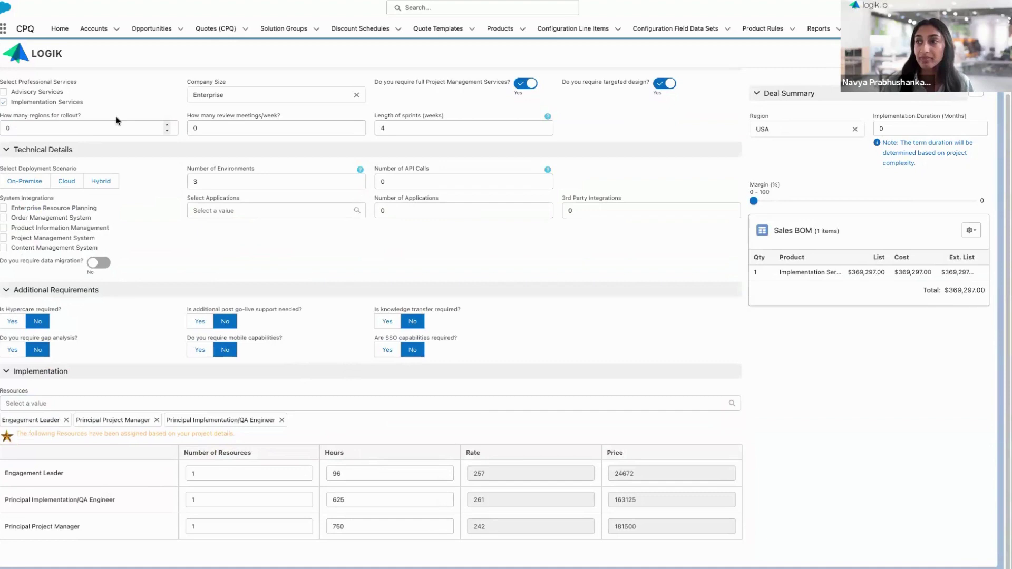
- Enter 4 rollout regions and 2 weekly review meetings
{"action": "left_click", "coordinate": [88, 130]}
{"action": "type", "text": "4"}
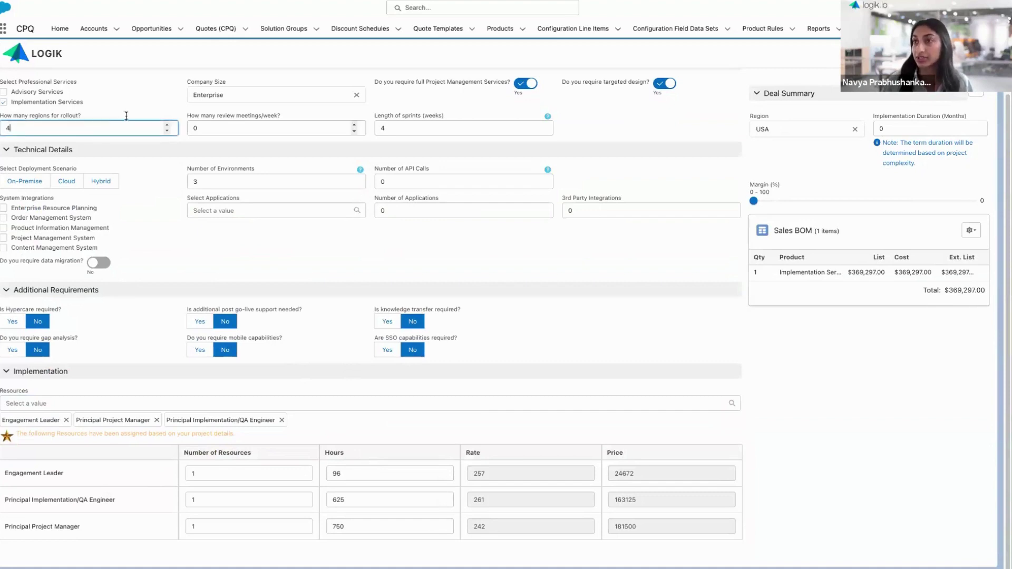
{"action": "left_click", "coordinate": [264, 128]}
{"action": "type", "text": "2"}
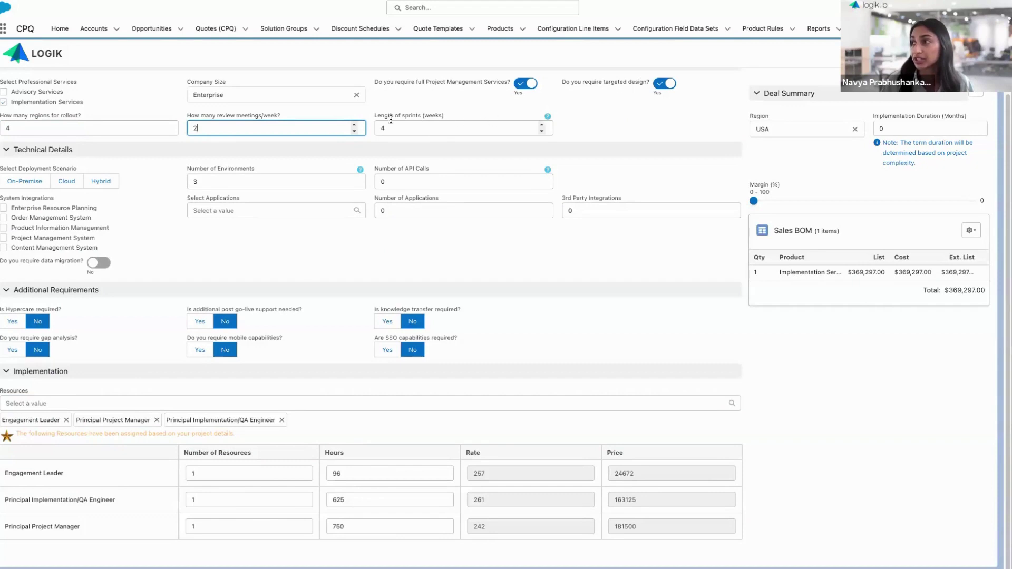
- Try Cloud and Hybrid, then choose the On-Premise deployment scenario
{"action": "mouse_move", "coordinate": [549, 118]}
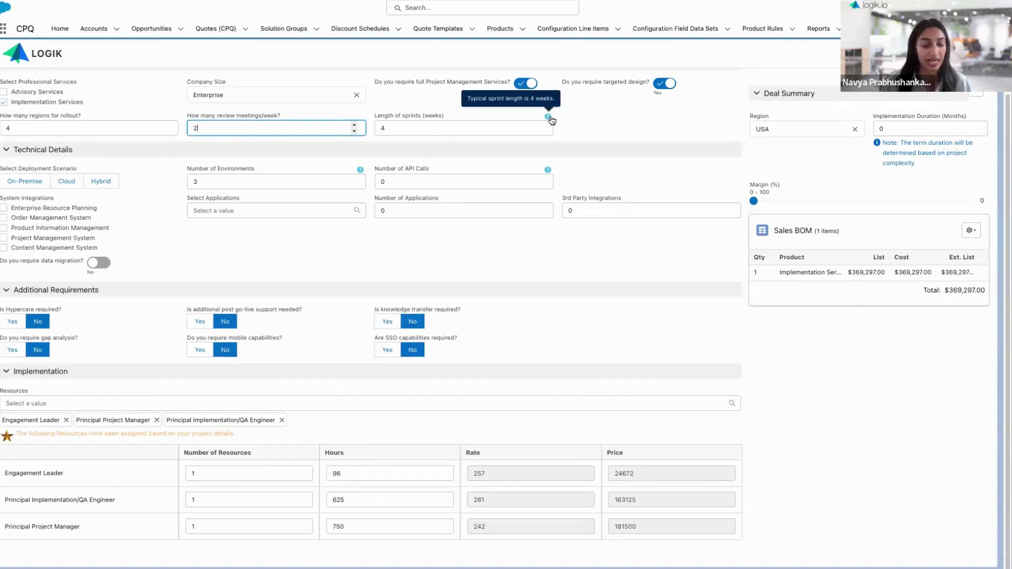
{"action": "left_click", "coordinate": [68, 182]}
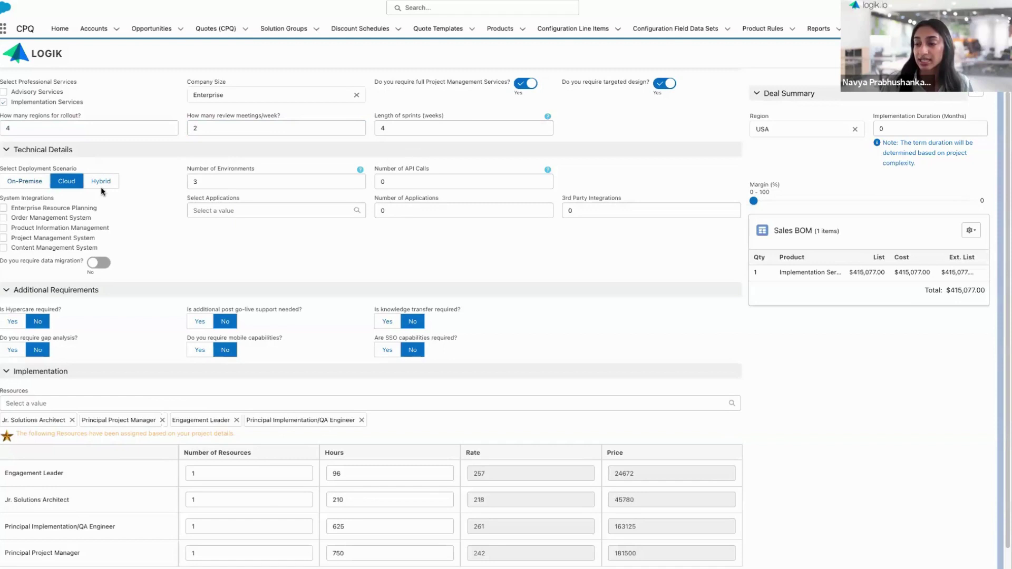
{"action": "scroll", "coordinate": [98, 337], "scroll_direction": "down", "scroll_amount": 1}
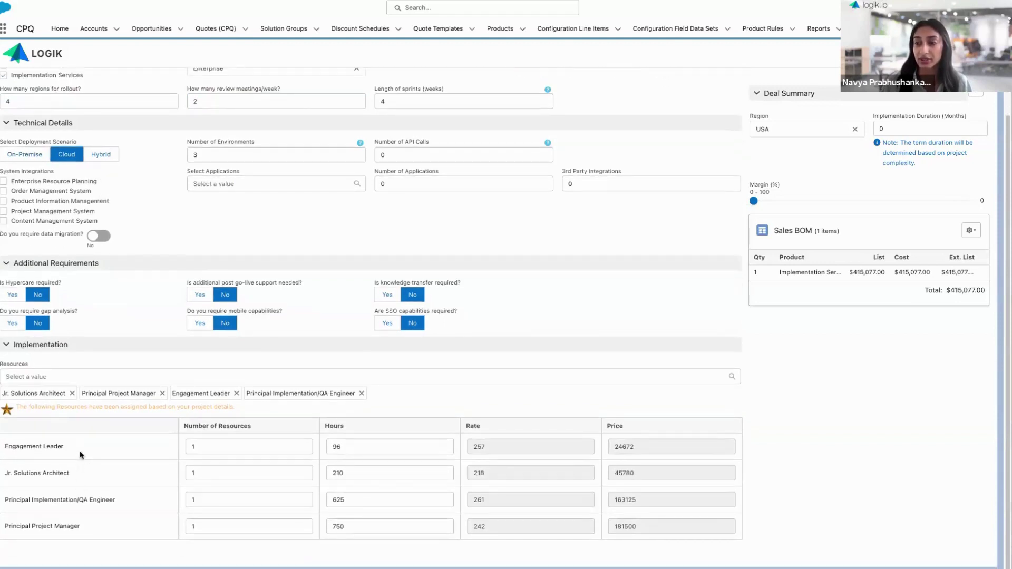
{"action": "left_click", "coordinate": [99, 156]}
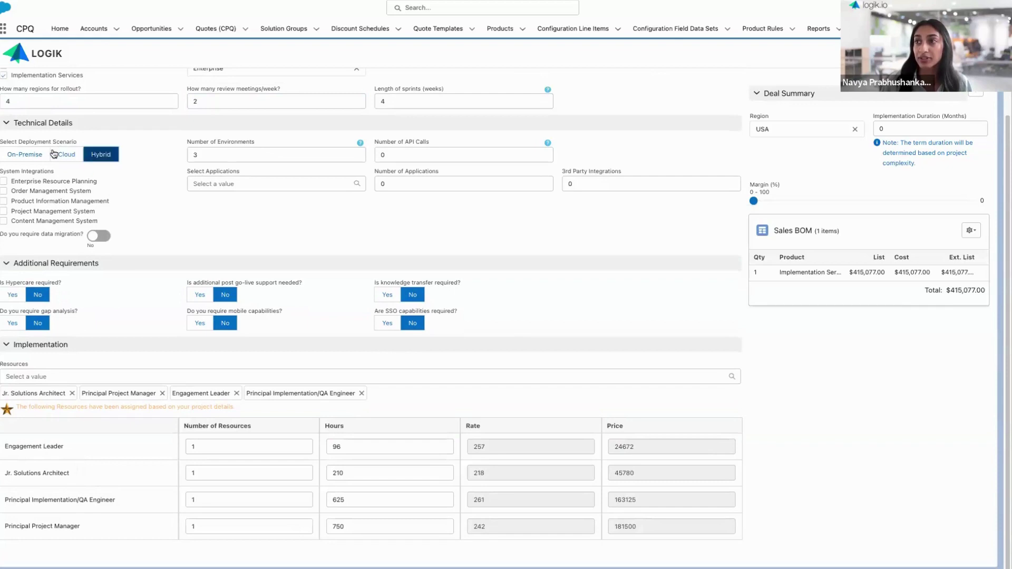
{"action": "left_click", "coordinate": [25, 156]}
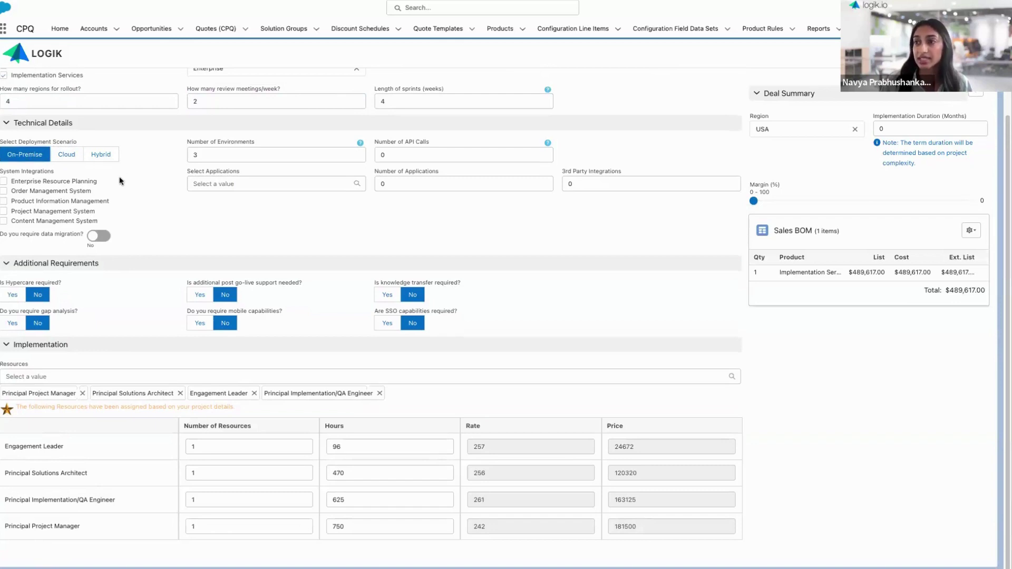
- Include Enterprise Resource Planning and Project Management System integrations
{"action": "left_click", "coordinate": [240, 184]}
{"action": "scroll", "coordinate": [235, 213], "scroll_direction": "down", "scroll_amount": 4}
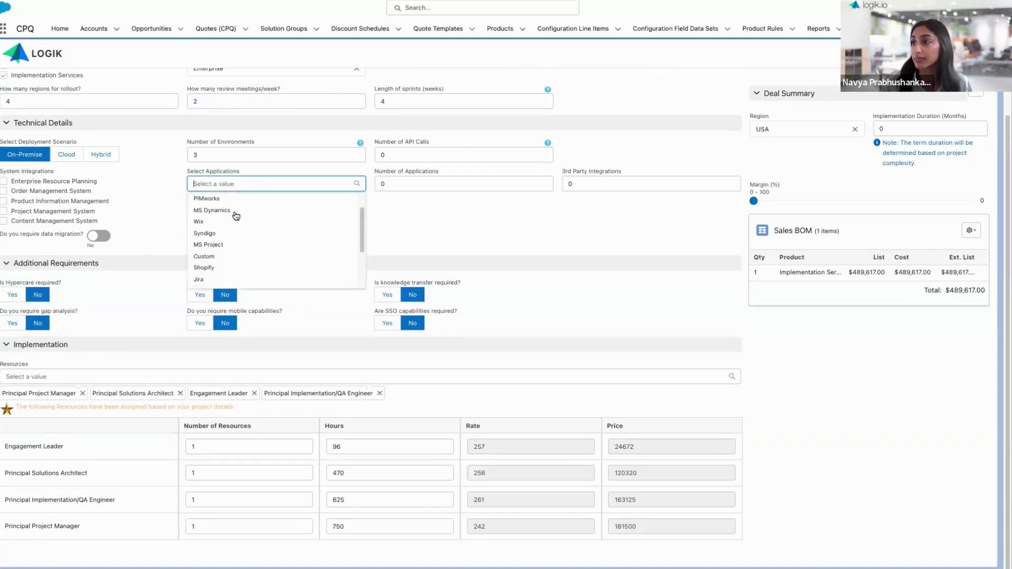
{"action": "scroll", "coordinate": [236, 216], "scroll_direction": "down", "scroll_amount": 1}
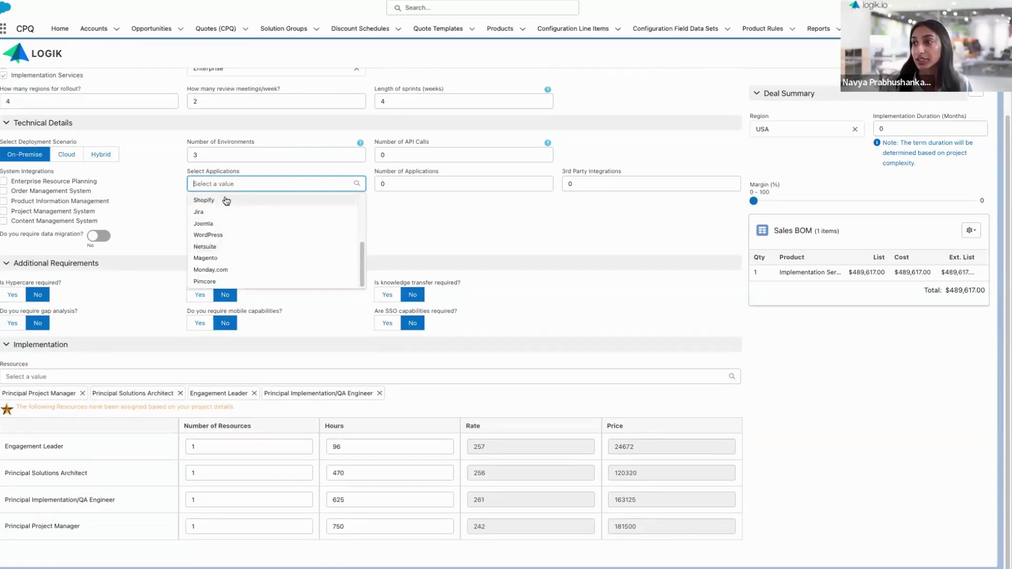
{"action": "scroll", "coordinate": [235, 235], "scroll_direction": "up", "scroll_amount": 3}
{"action": "scroll", "coordinate": [237, 229], "scroll_direction": "up", "scroll_amount": 2}
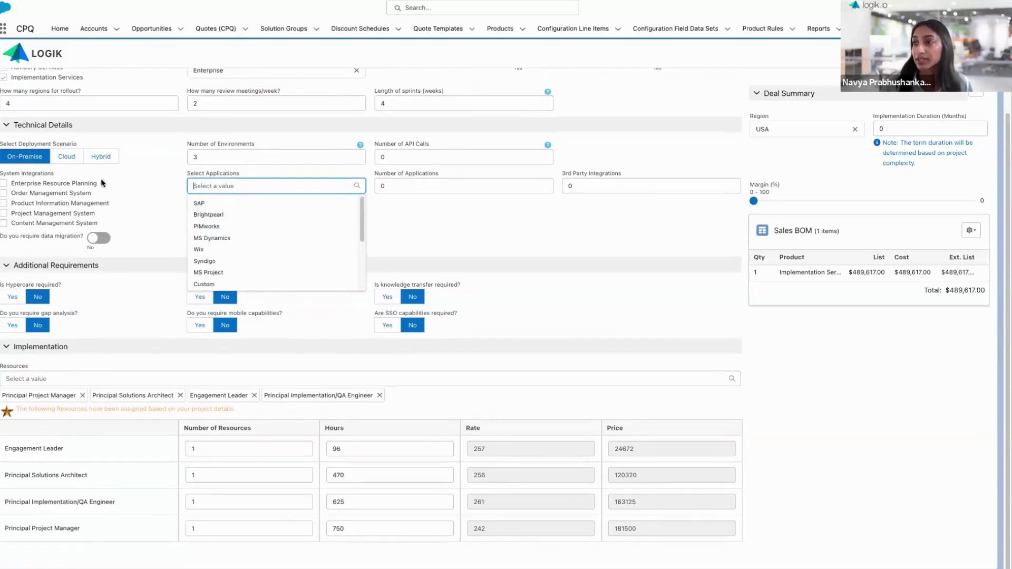
{"action": "left_click", "coordinate": [71, 184]}
{"action": "left_click", "coordinate": [50, 213]}
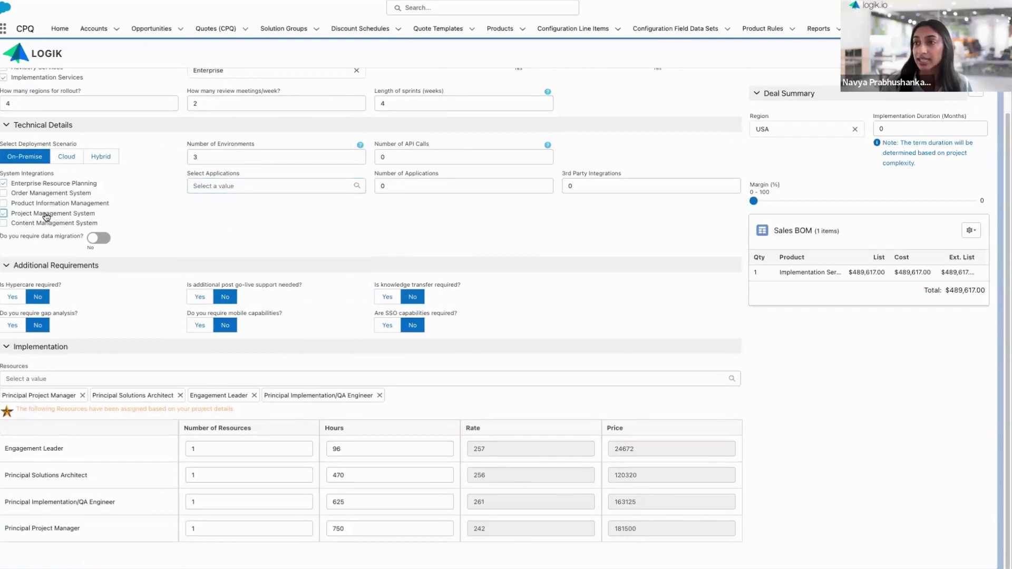
- Add SAP, MS Project, Netsuite and Custom applications, then clear the 3rd Party Integrations count
{"action": "left_click", "coordinate": [274, 187]}
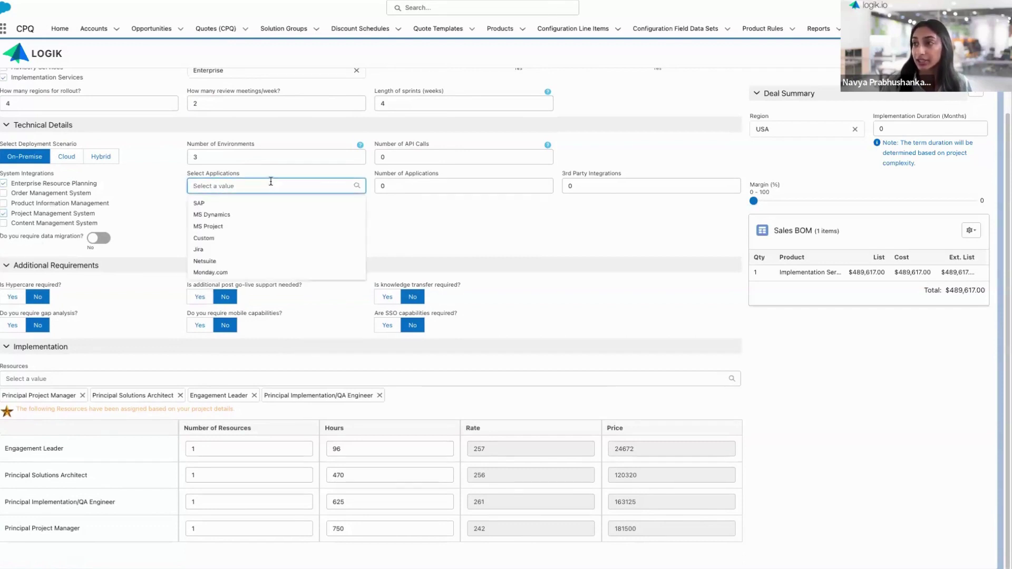
{"action": "left_click", "coordinate": [233, 202]}
{"action": "left_click", "coordinate": [230, 214]}
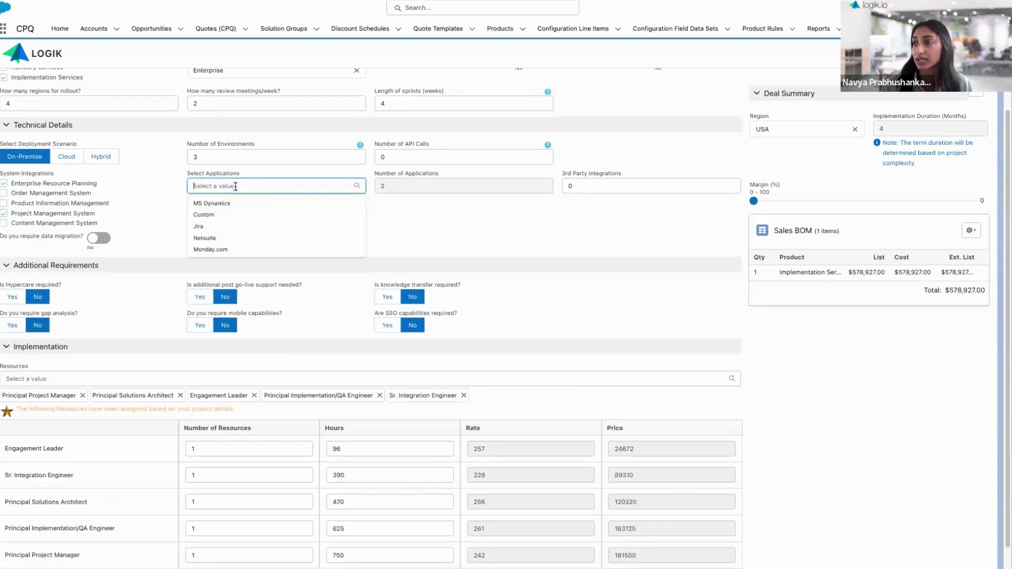
{"action": "left_click", "coordinate": [232, 237]}
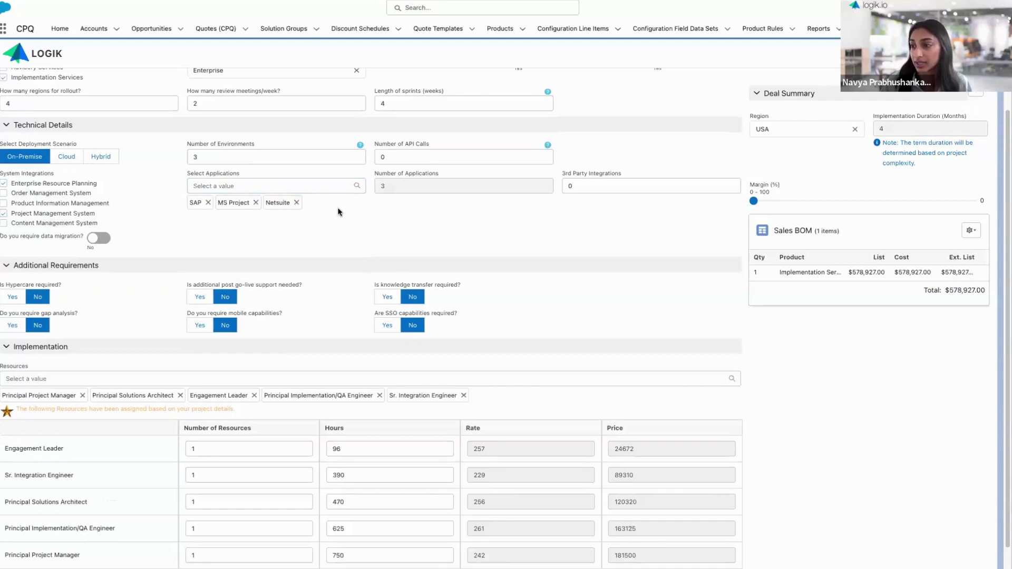
{"action": "left_click", "coordinate": [311, 185]}
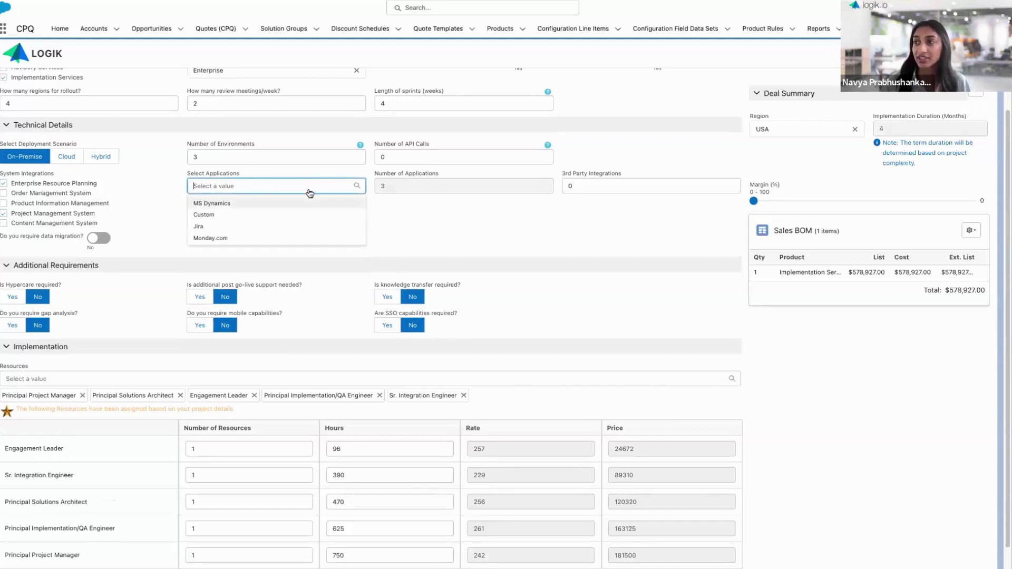
{"action": "left_click", "coordinate": [255, 216]}
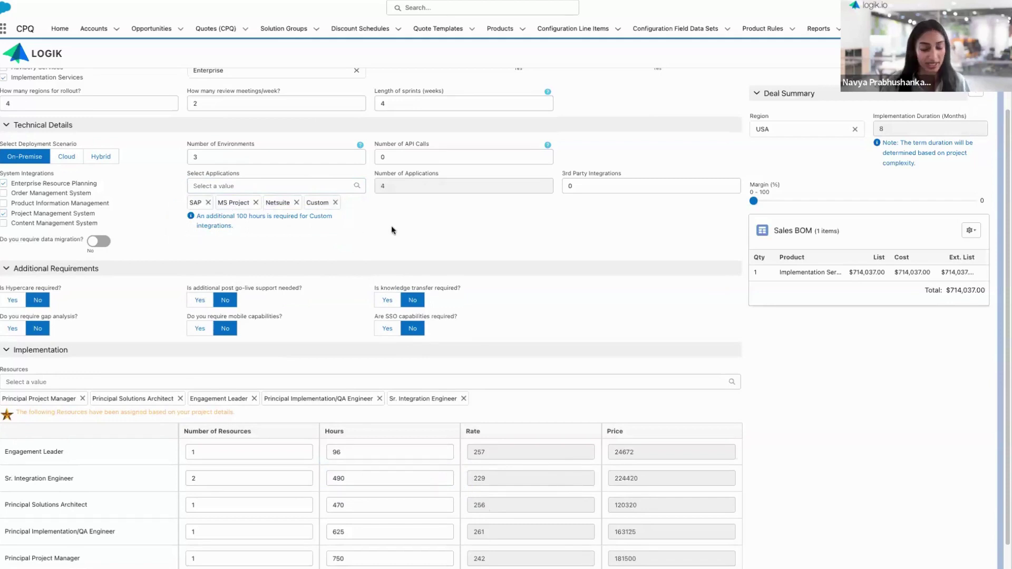
{"action": "left_click", "coordinate": [683, 186]}
{"action": "key", "text": "BackSpace"}
- Set 3rd Party Integrations to 2 and require post go-live support and knowledge transfer
{"action": "type", "text": "2"}
{"action": "left_click", "coordinate": [318, 256]}
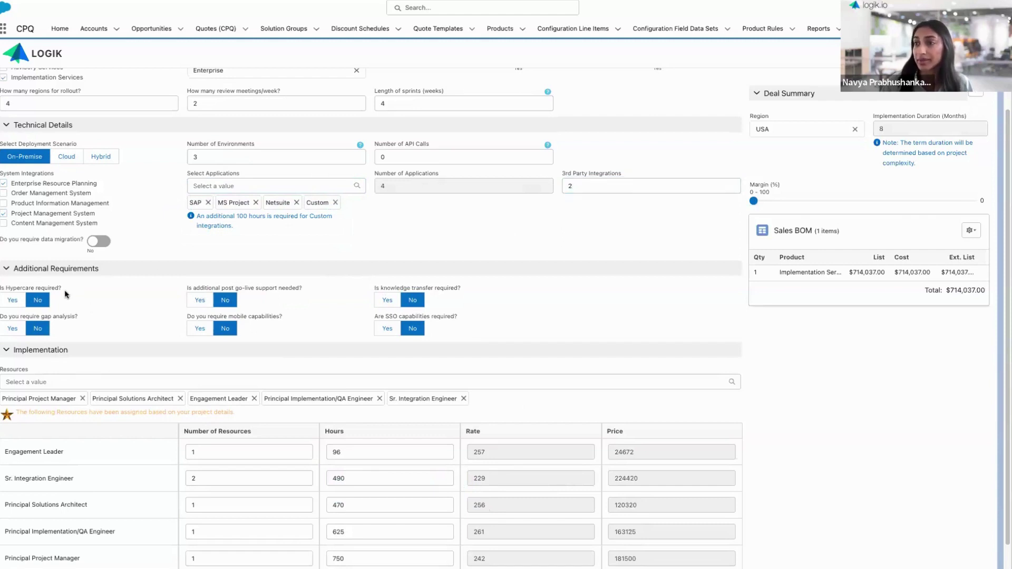
{"action": "left_click", "coordinate": [200, 300]}
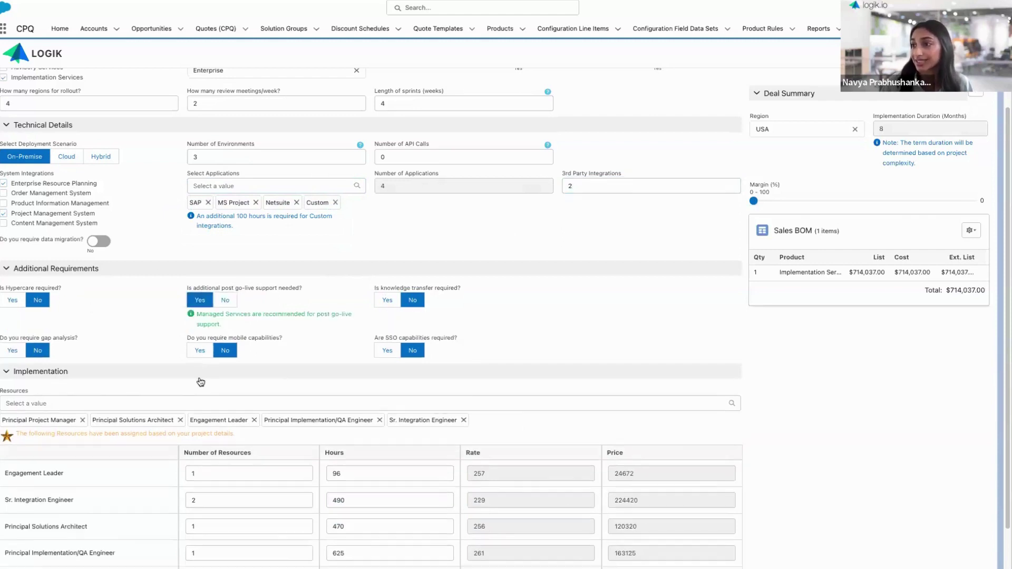
{"action": "left_click", "coordinate": [387, 300]}
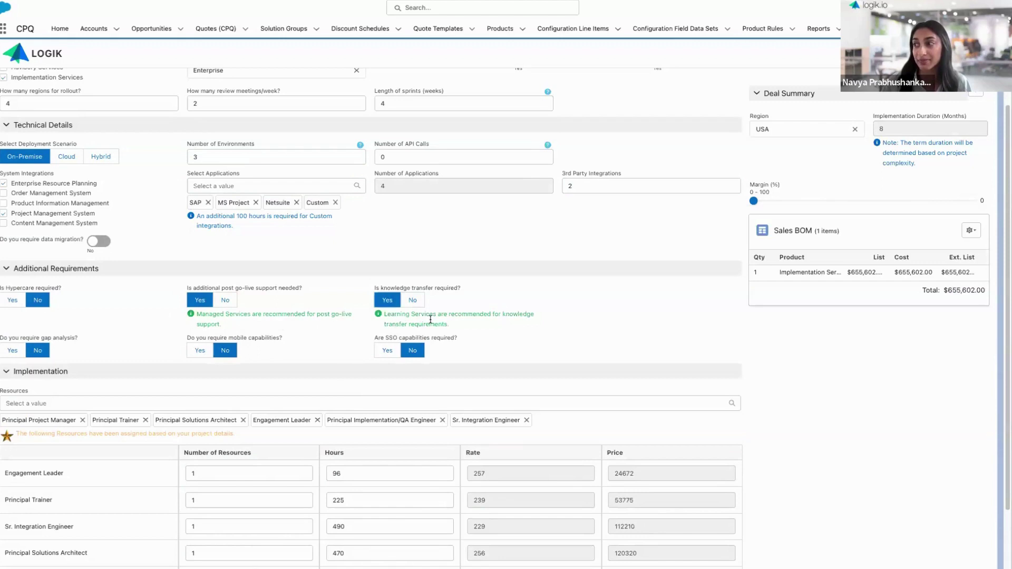
- Add Managed Services and Learning Services, then return to the Professional Services questions
{"action": "scroll", "coordinate": [147, 345], "scroll_direction": "up", "scroll_amount": 5}
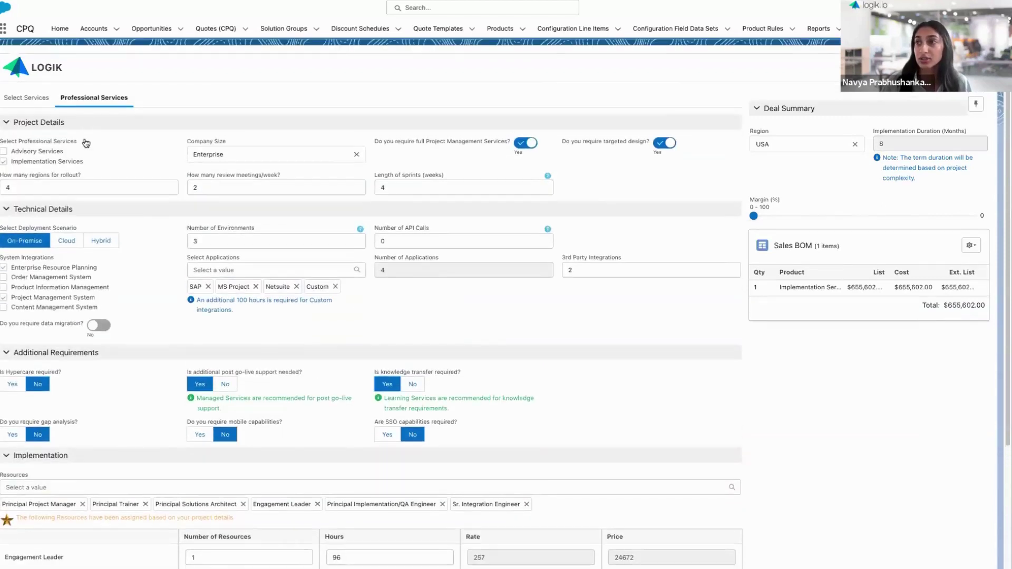
{"action": "left_click", "coordinate": [32, 98]}
{"action": "left_click", "coordinate": [11, 231]}
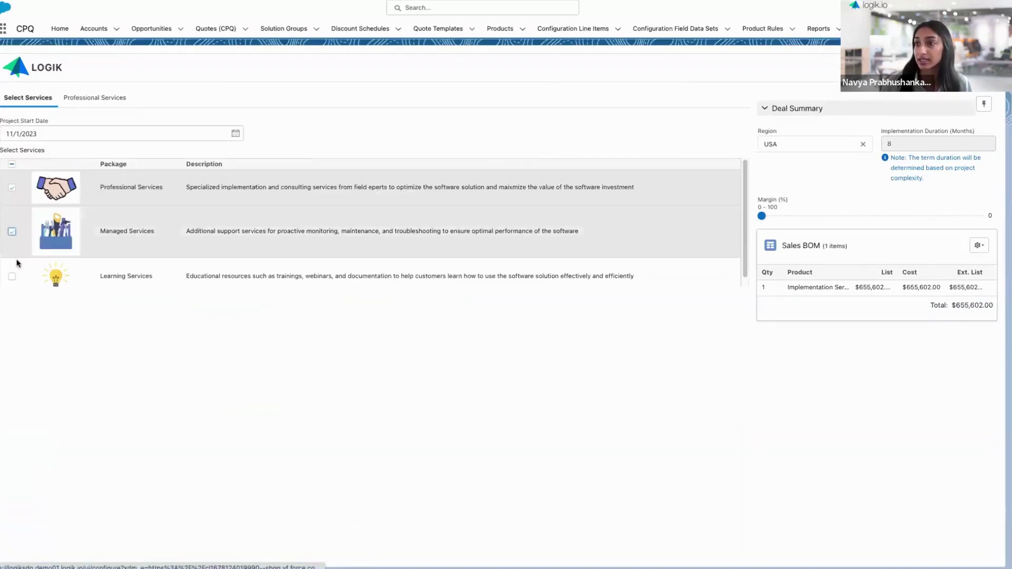
{"action": "left_click", "coordinate": [11, 276]}
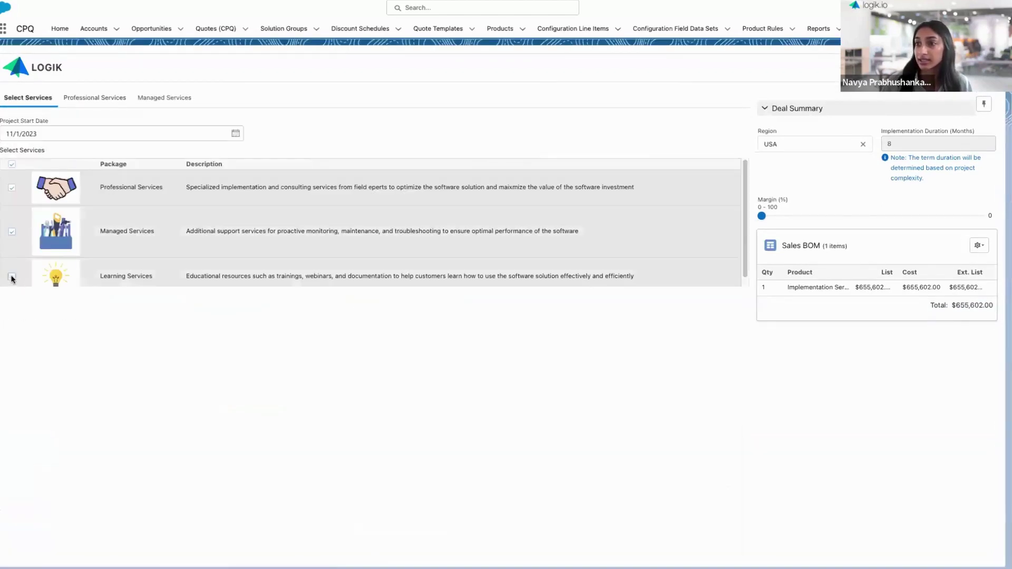
{"action": "left_click", "coordinate": [109, 105]}
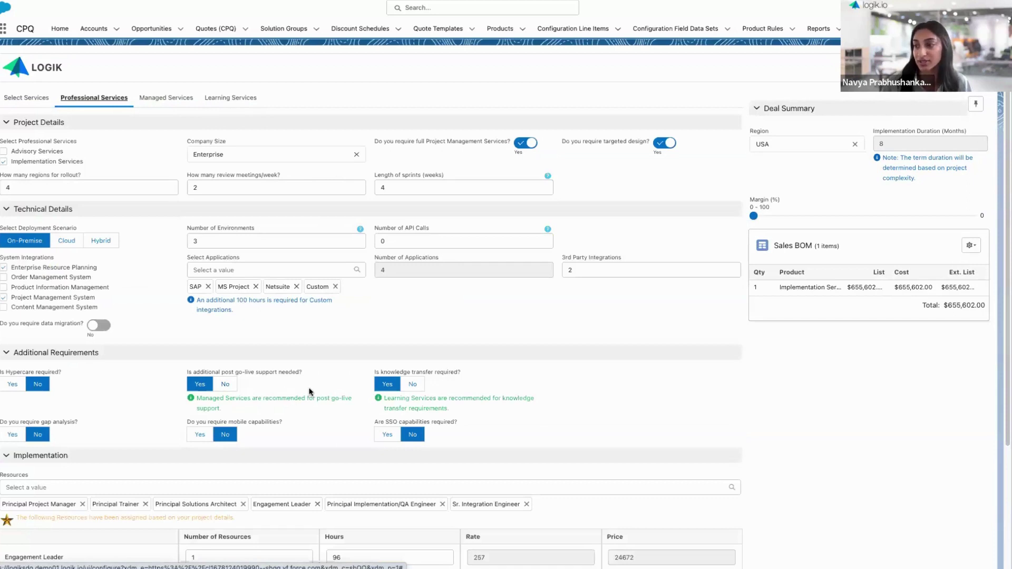
{"action": "scroll", "coordinate": [309, 389], "scroll_direction": "down", "scroll_amount": 1}
- Require mobile capabilities and data migration, entering 10000 as the amount of data to migrate
{"action": "left_click", "coordinate": [199, 396]}
{"action": "scroll", "coordinate": [352, 397], "scroll_direction": "down", "scroll_amount": 2}
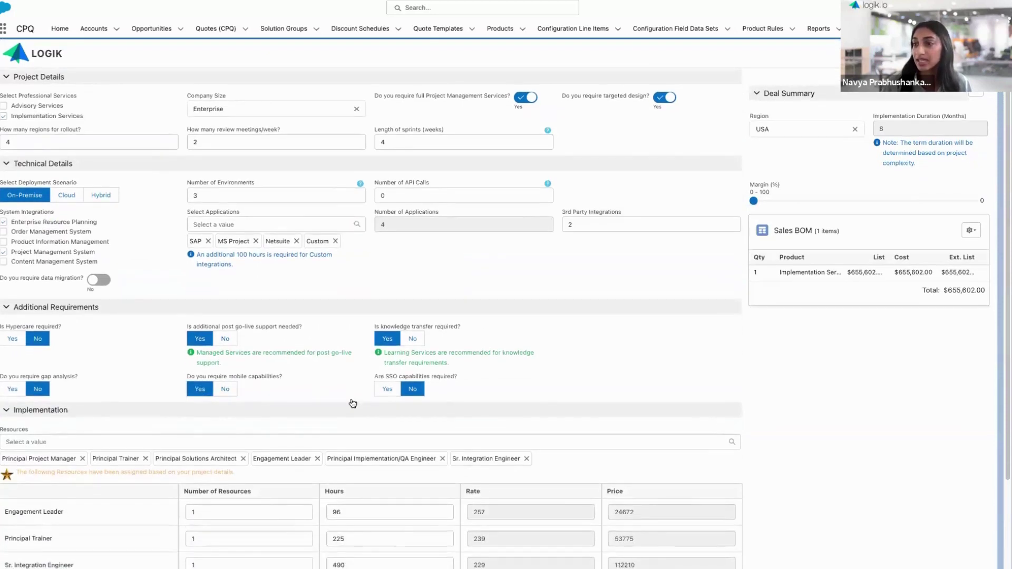
{"action": "left_click", "coordinate": [96, 226]}
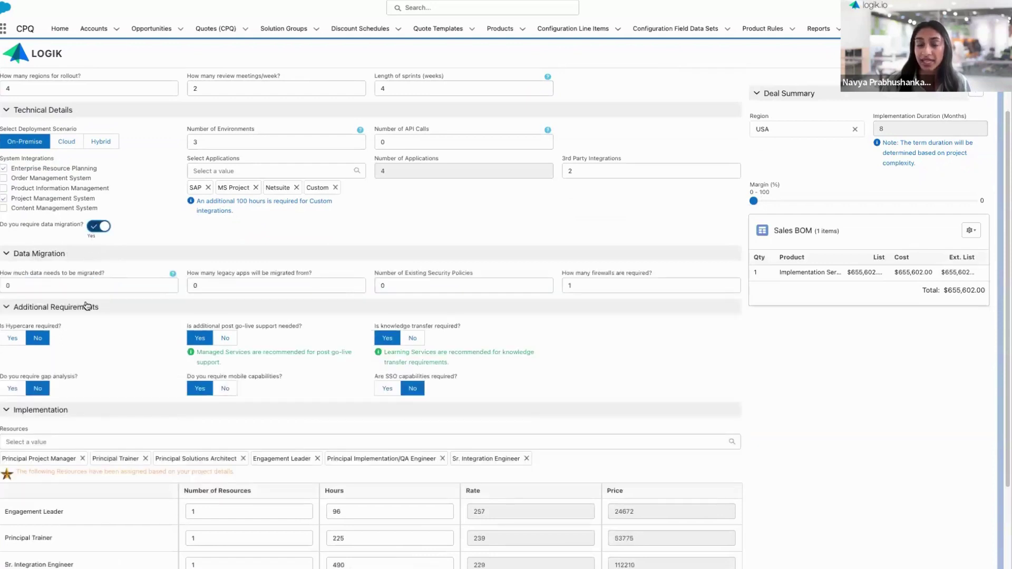
{"action": "left_click", "coordinate": [37, 285]}
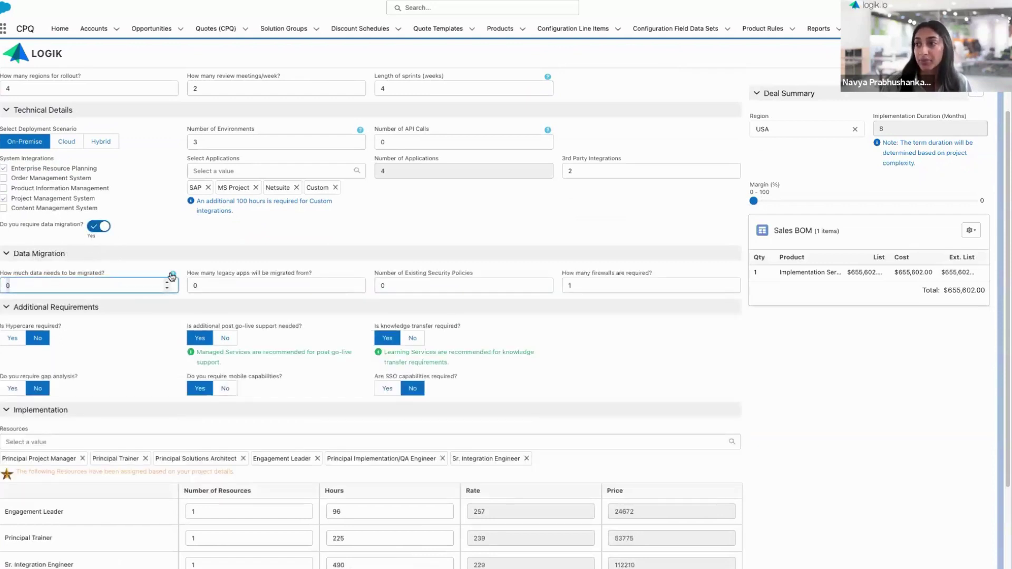
{"action": "mouse_move", "coordinate": [172, 275]}
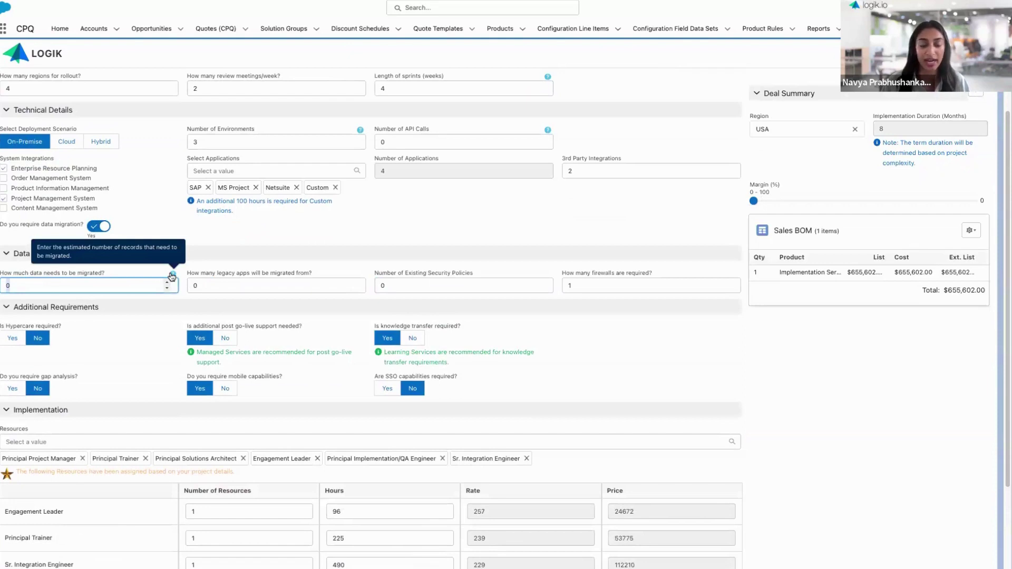
{"action": "type", "text": "1000"}
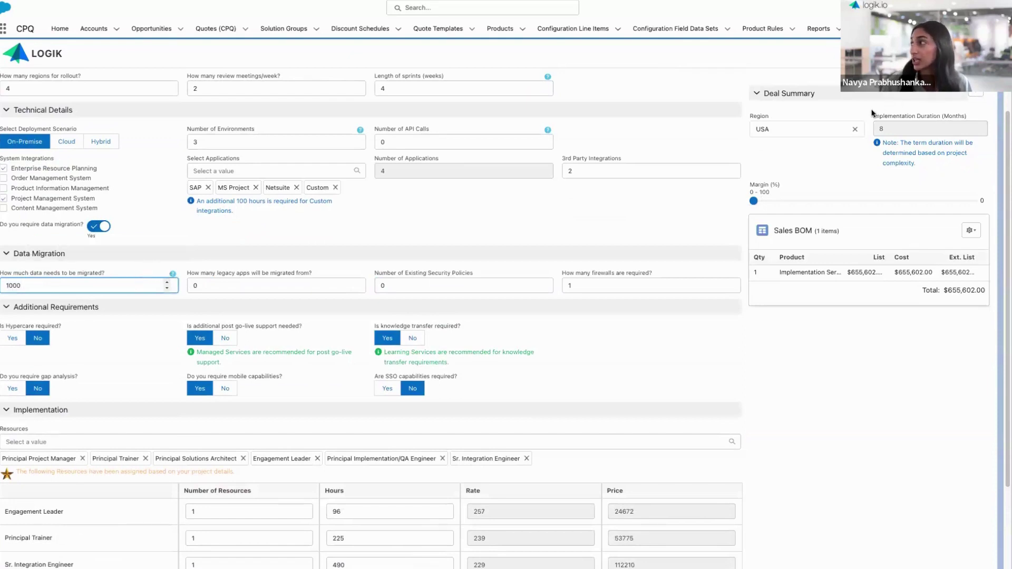
{"action": "left_click_drag", "start_coordinate": [867, 108], "coordinate": [989, 177]}
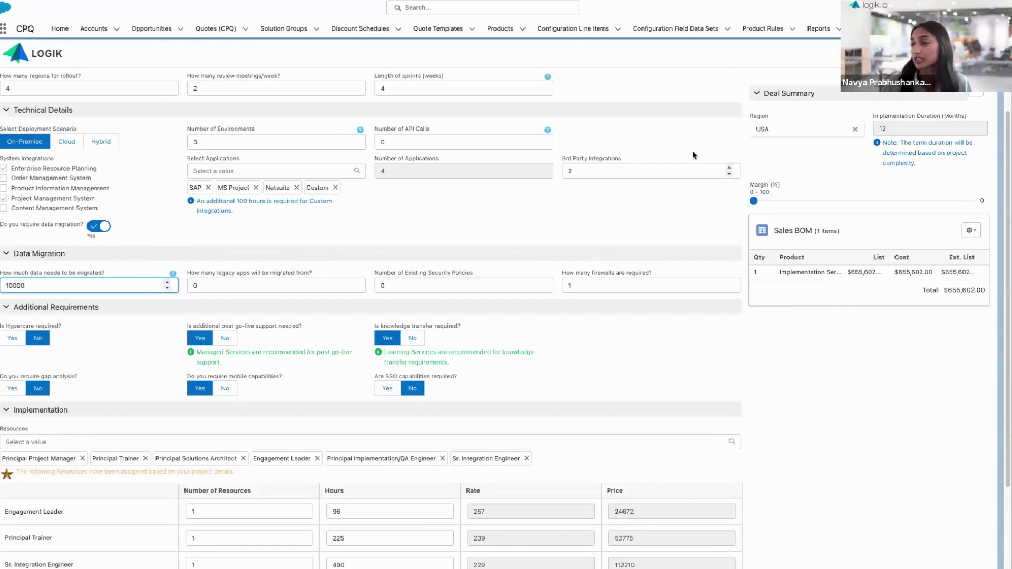
{"action": "scroll", "coordinate": [311, 371], "scroll_direction": "down", "scroll_amount": 1}
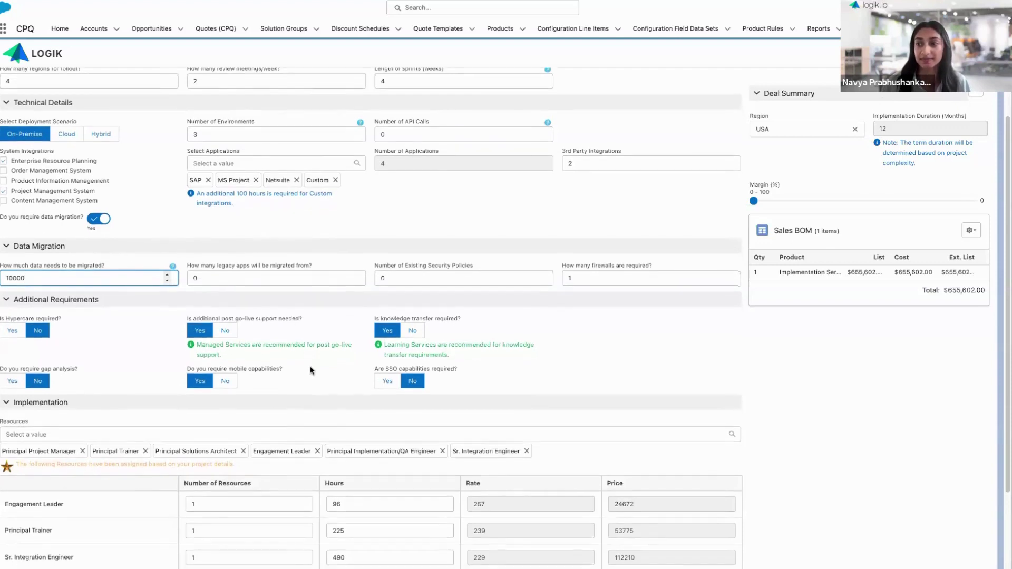
{"action": "scroll", "coordinate": [90, 387], "scroll_direction": "down", "scroll_amount": 1}
{"action": "scroll", "coordinate": [94, 373], "scroll_direction": "down", "scroll_amount": 3}
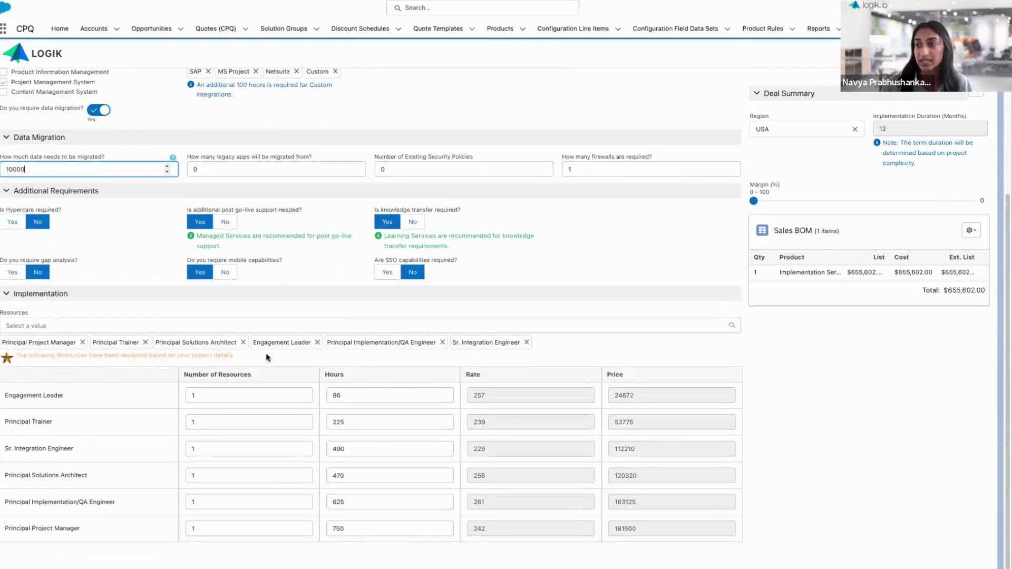
- Add 2 Jr. Consultant resources and raise Principal Solutions Architect hours to 474
{"action": "left_click", "coordinate": [161, 324]}
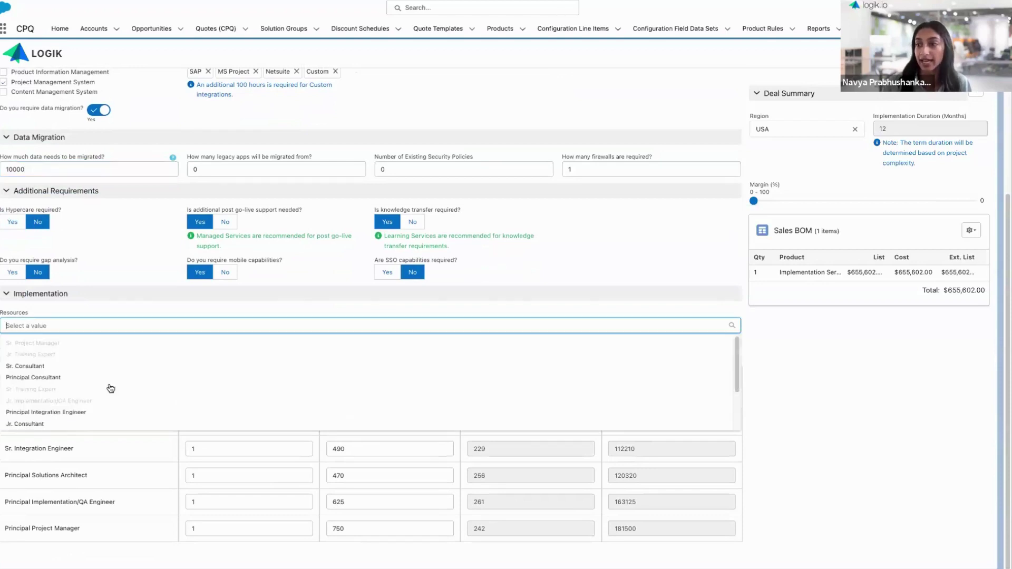
{"action": "left_click", "coordinate": [86, 427]}
{"action": "scroll", "coordinate": [158, 448], "scroll_direction": "down", "scroll_amount": 1}
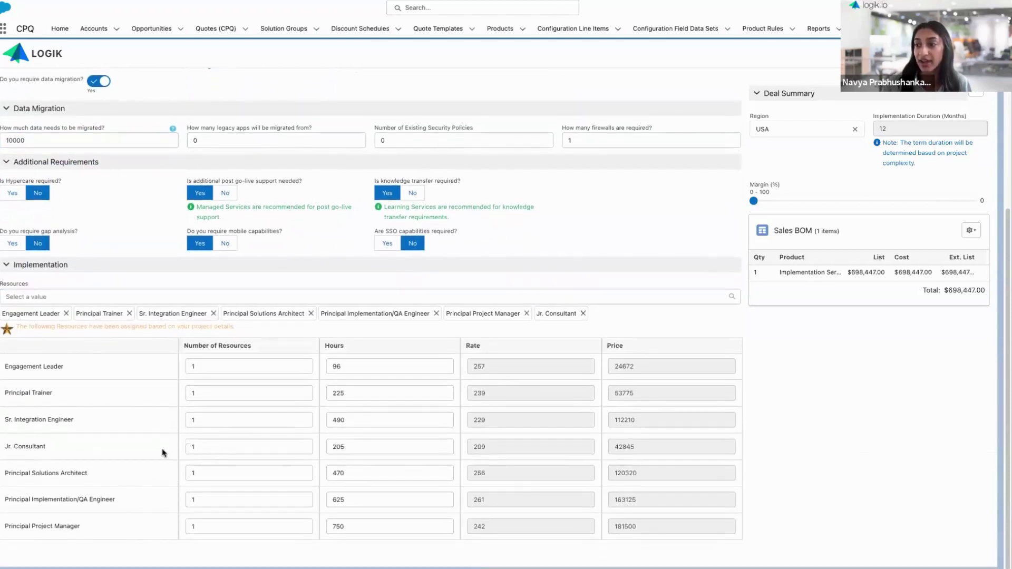
{"action": "left_click", "coordinate": [300, 444]}
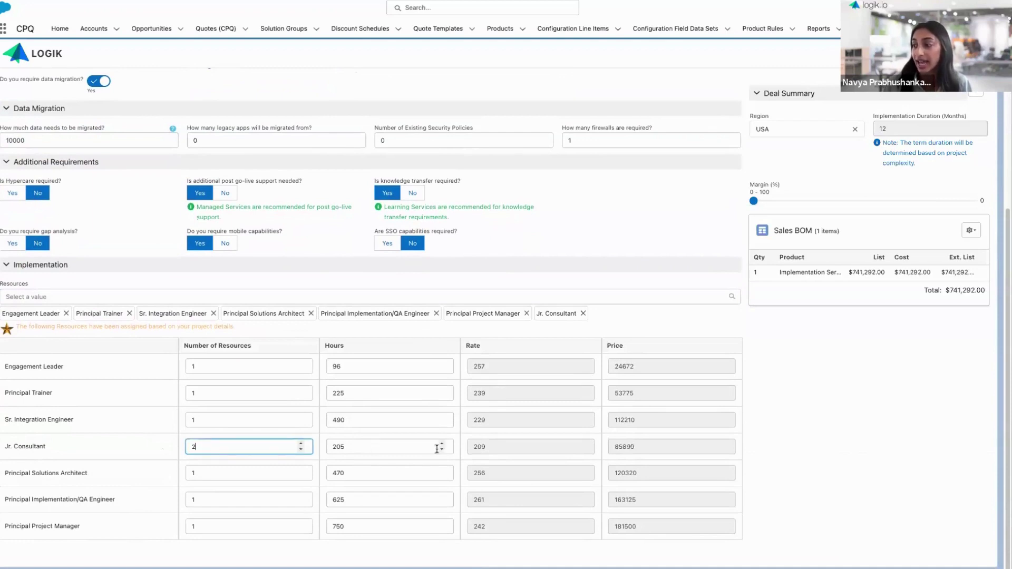
{"action": "left_click", "coordinate": [442, 469]}
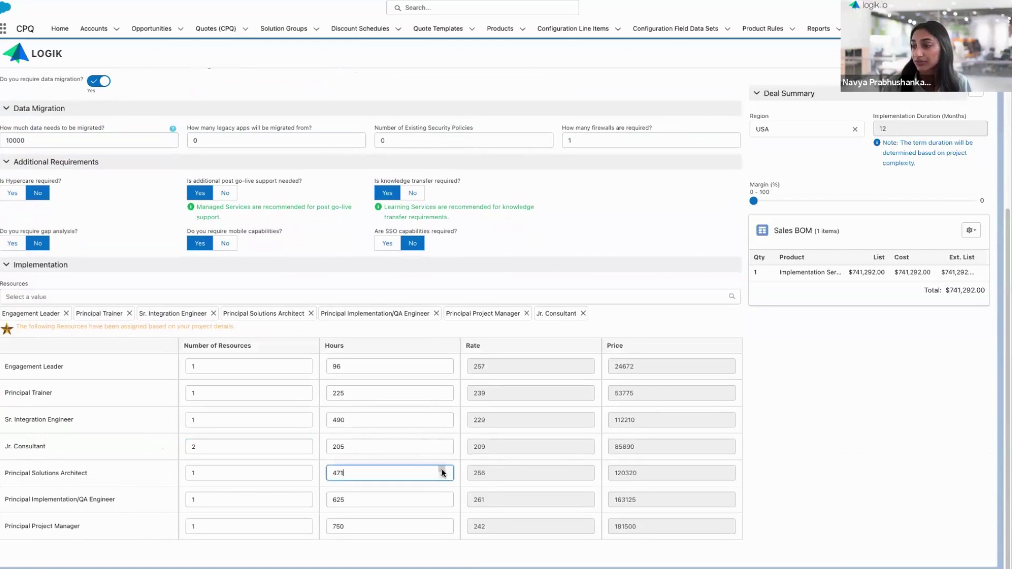
{"action": "scroll", "coordinate": [287, 427], "scroll_direction": "down", "scroll_amount": 1}
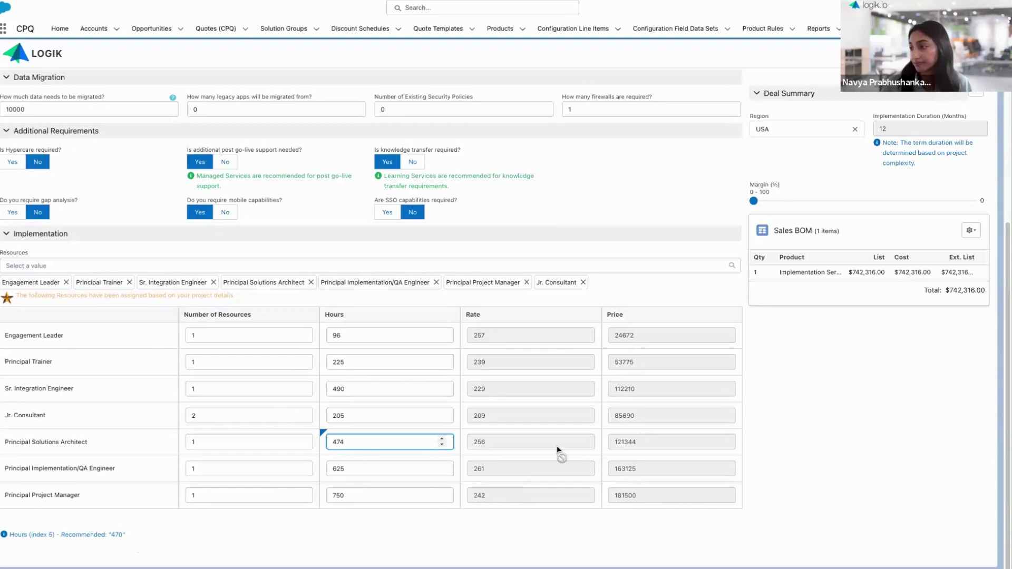
{"action": "left_click", "coordinate": [489, 449]}
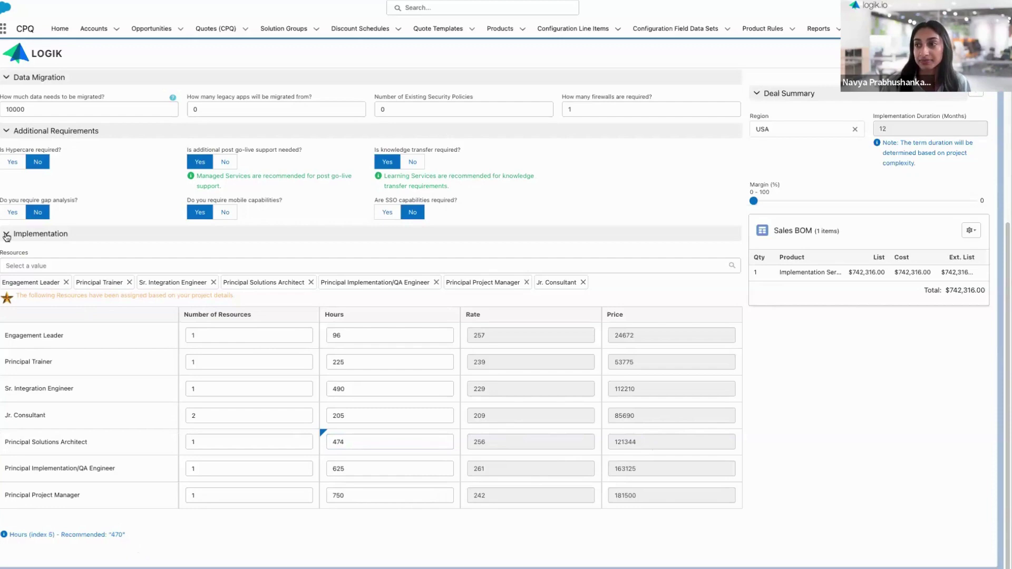
{"action": "scroll", "coordinate": [103, 280], "scroll_direction": "up", "scroll_amount": 5}
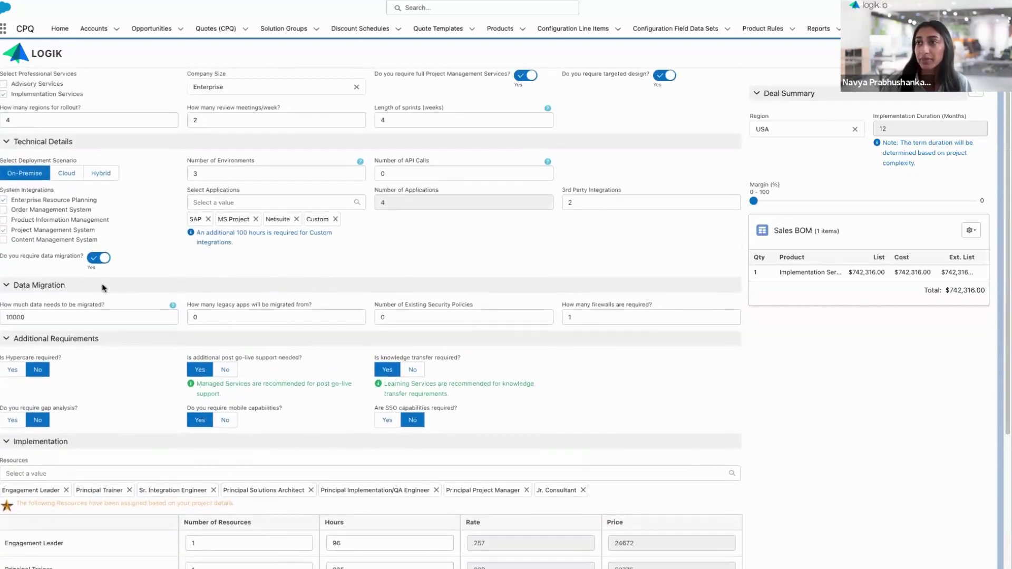
- Include Advisory Services with an Expert advisor for 2 months at 20% of expert's time
{"action": "left_click", "coordinate": [42, 90]}
{"action": "scroll", "coordinate": [124, 384], "scroll_direction": "down", "scroll_amount": 3}
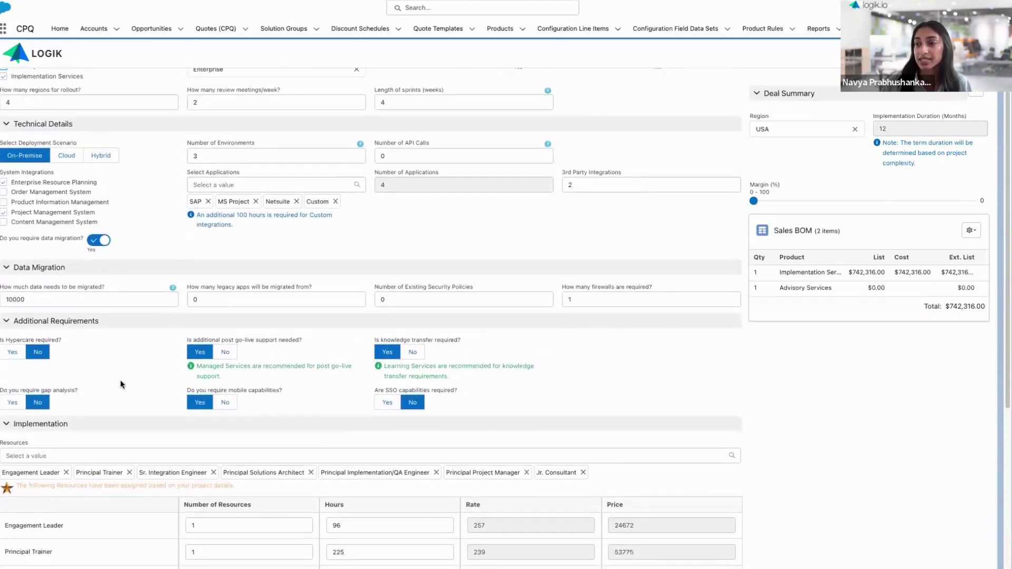
{"action": "scroll", "coordinate": [137, 350], "scroll_direction": "down", "scroll_amount": 3}
{"action": "scroll", "coordinate": [121, 464], "scroll_direction": "down", "scroll_amount": 1}
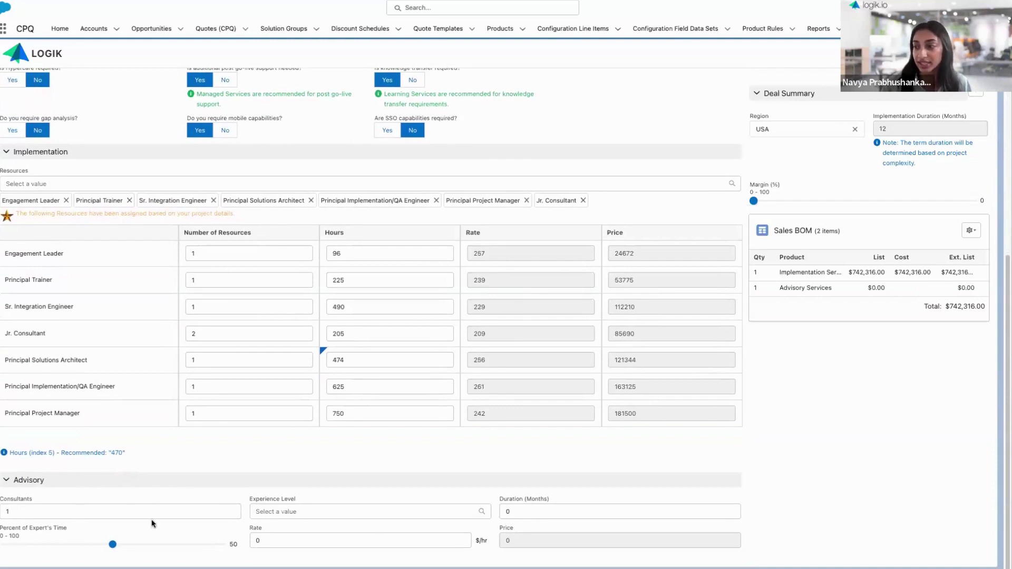
{"action": "left_click", "coordinate": [353, 509]}
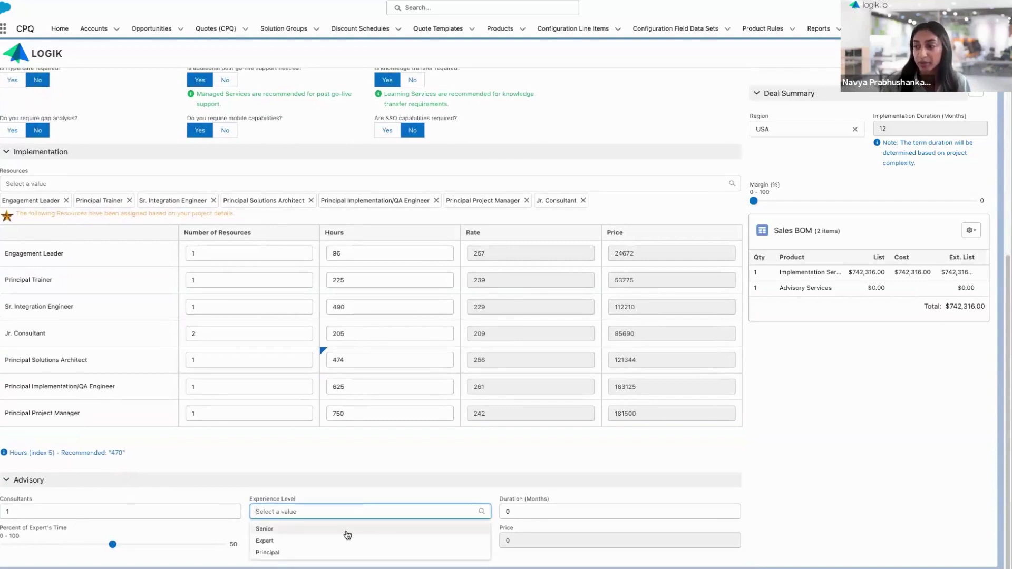
{"action": "left_click", "coordinate": [346, 531]}
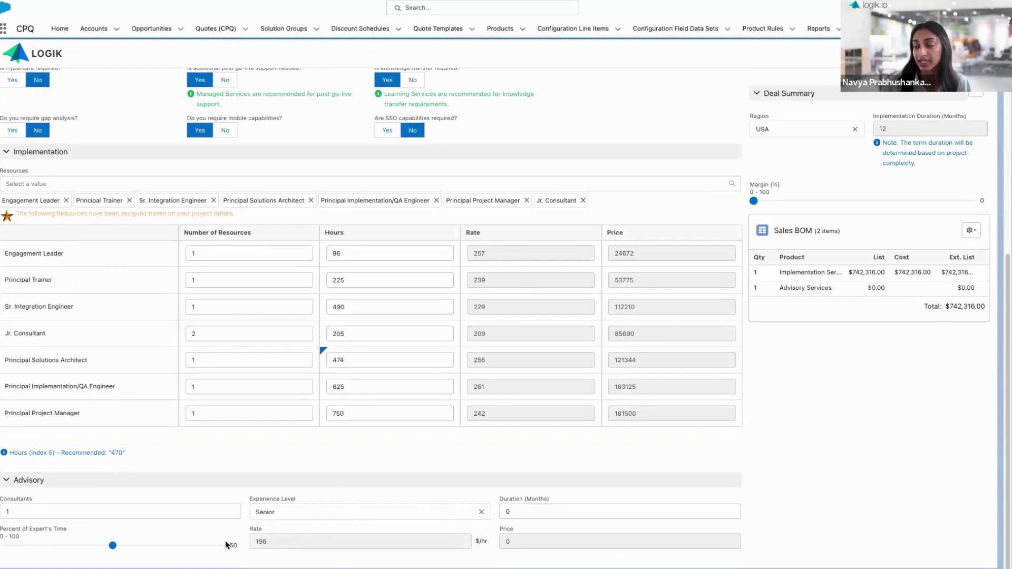
{"action": "left_click", "coordinate": [302, 513]}
{"action": "left_click", "coordinate": [294, 528]}
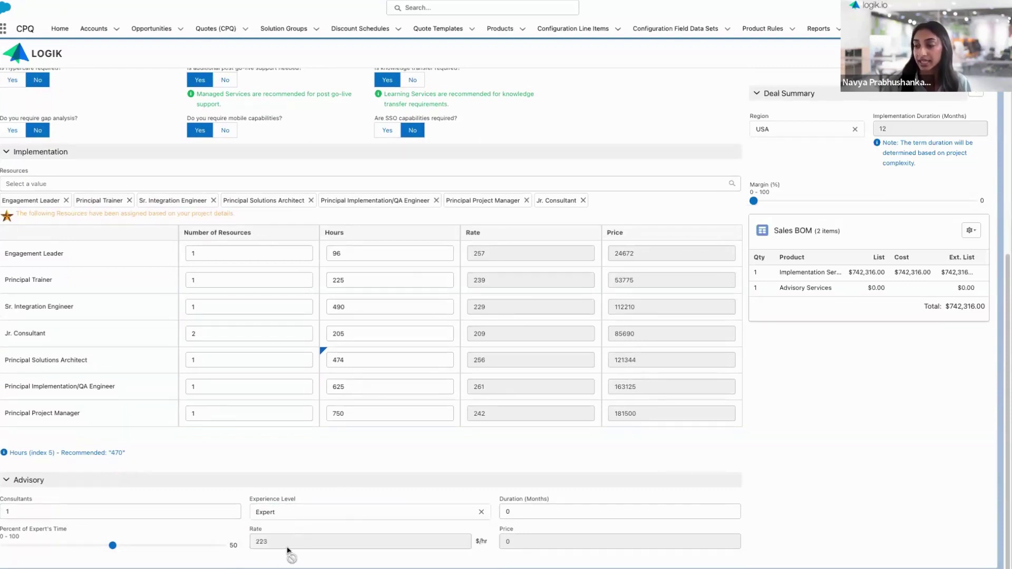
{"action": "left_click", "coordinate": [533, 512]}
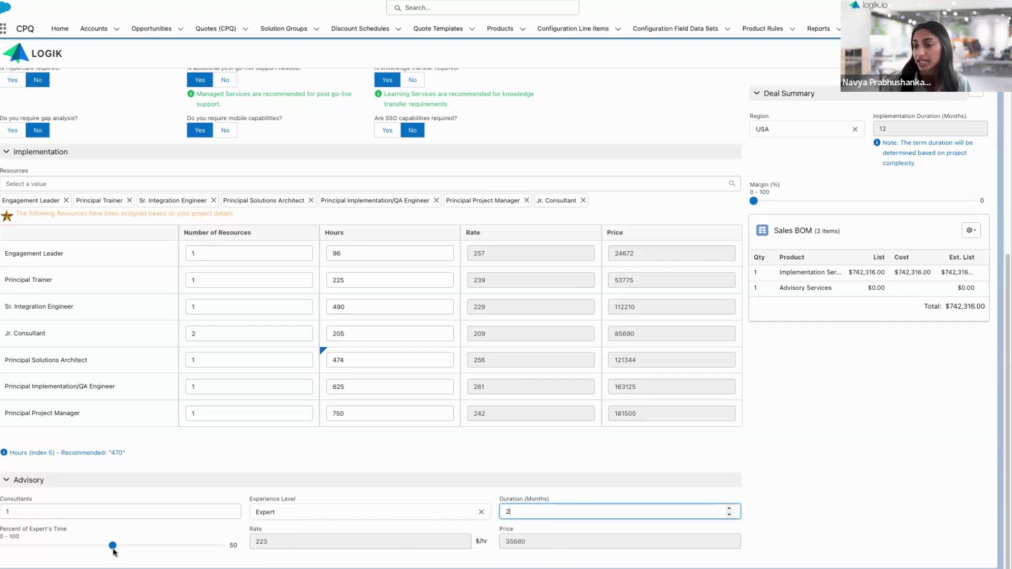
{"action": "left_click_drag", "start_coordinate": [112, 547], "coordinate": [47, 548]}
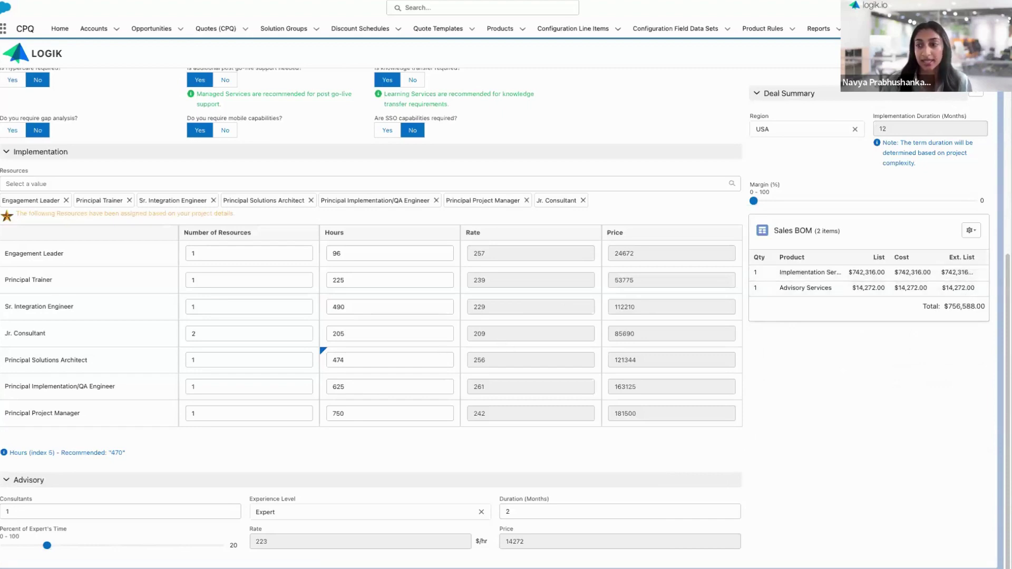
{"action": "scroll", "coordinate": [137, 303], "scroll_direction": "up", "scroll_amount": 7}
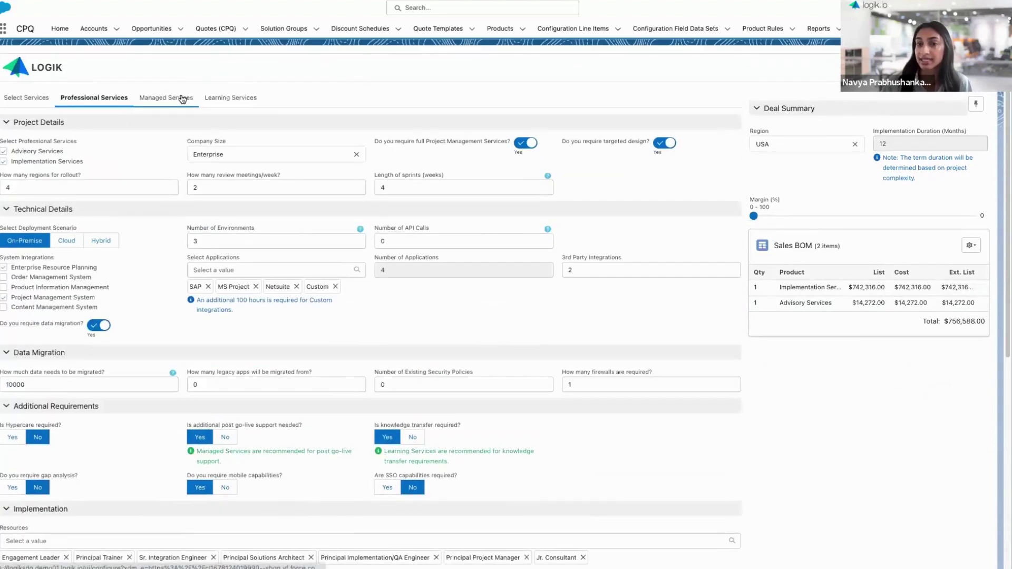
- In Managed Services, answer Yes to hosting and encryption and set 20 devices
{"action": "left_click", "coordinate": [183, 99]}
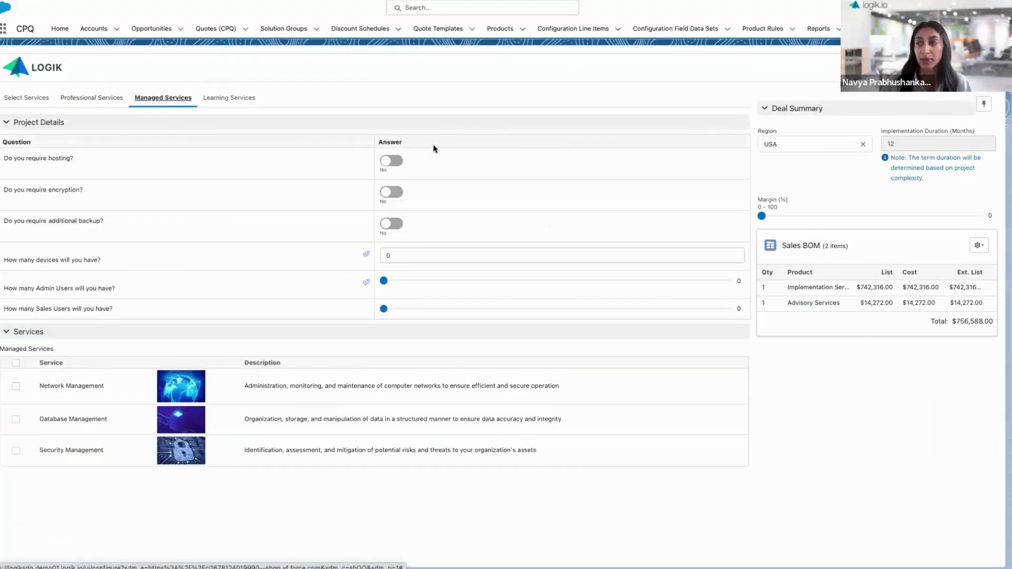
{"action": "left_click", "coordinate": [393, 162]}
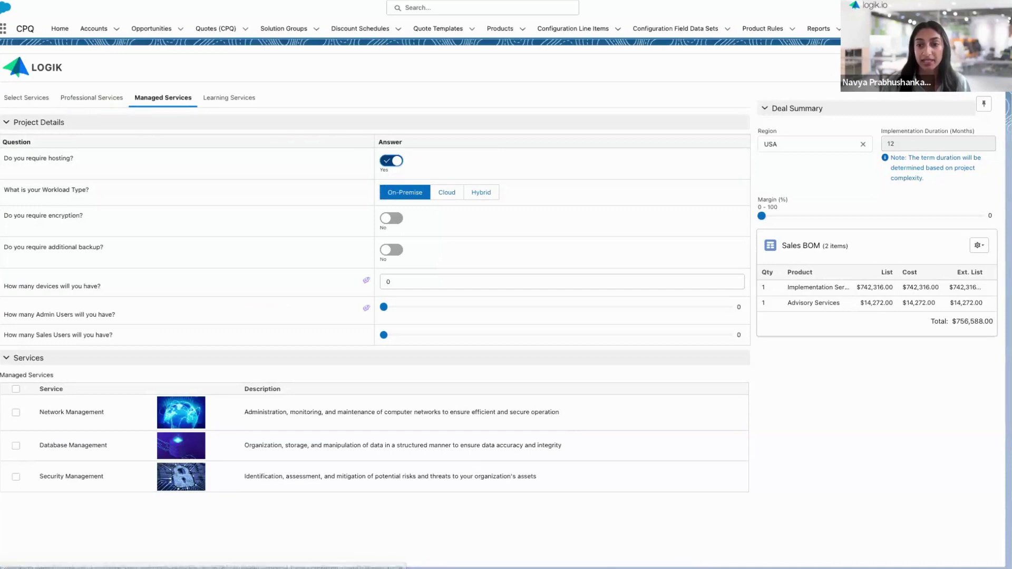
{"action": "left_click", "coordinate": [391, 219]}
{"action": "type", "text": "2"}
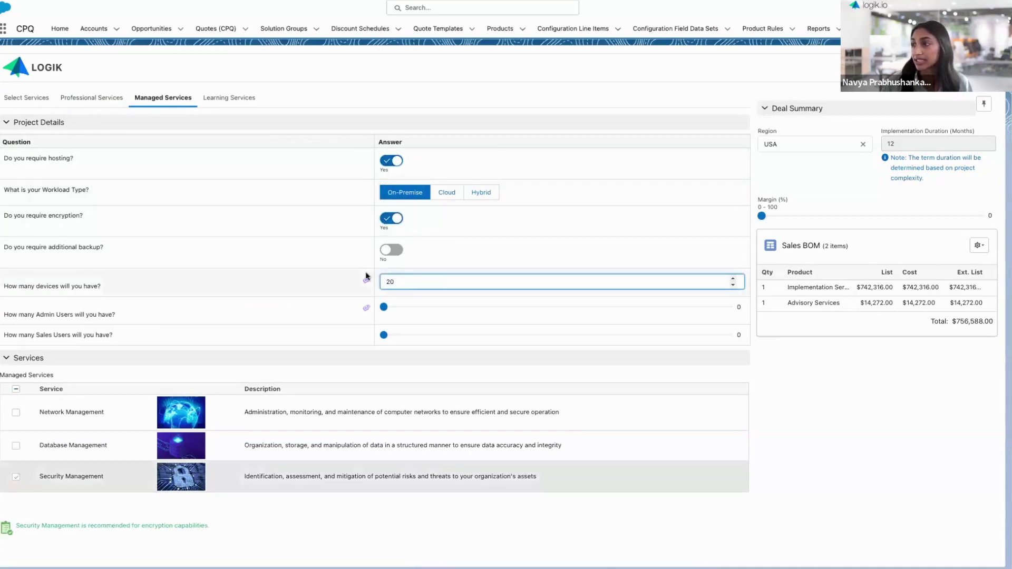
{"action": "type", "text": "0"}
{"action": "left_click", "coordinate": [366, 298]}
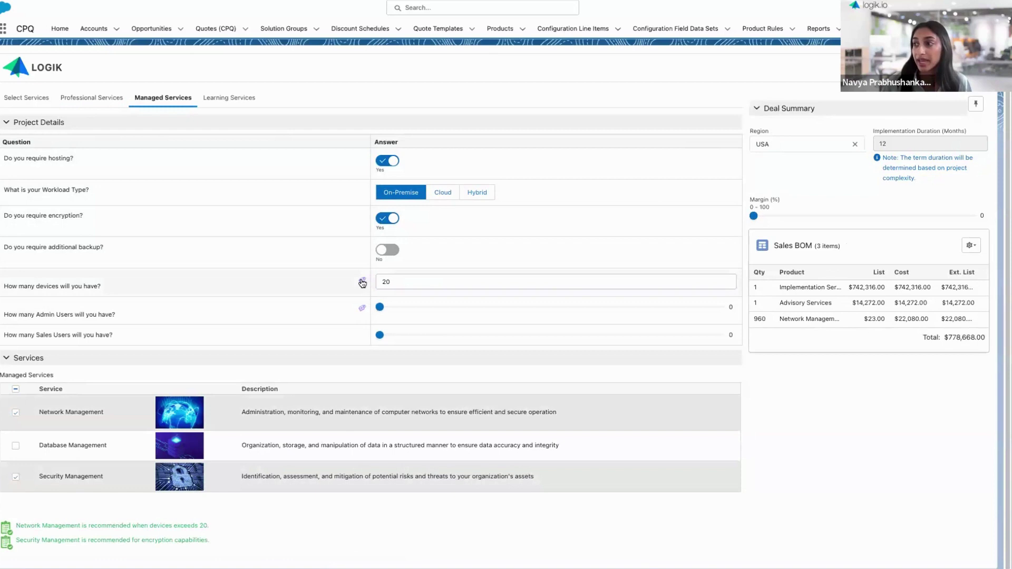
{"action": "scroll", "coordinate": [238, 400], "scroll_direction": "down", "scroll_amount": 1}
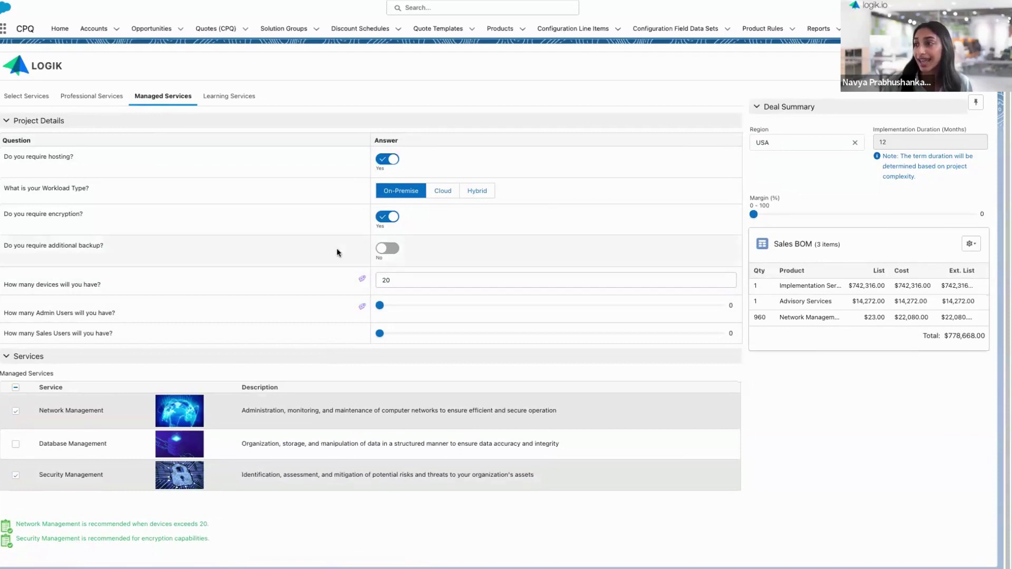
- Review the Network Management pricing tiers and change the device count to 50
{"action": "left_click", "coordinate": [362, 279]}
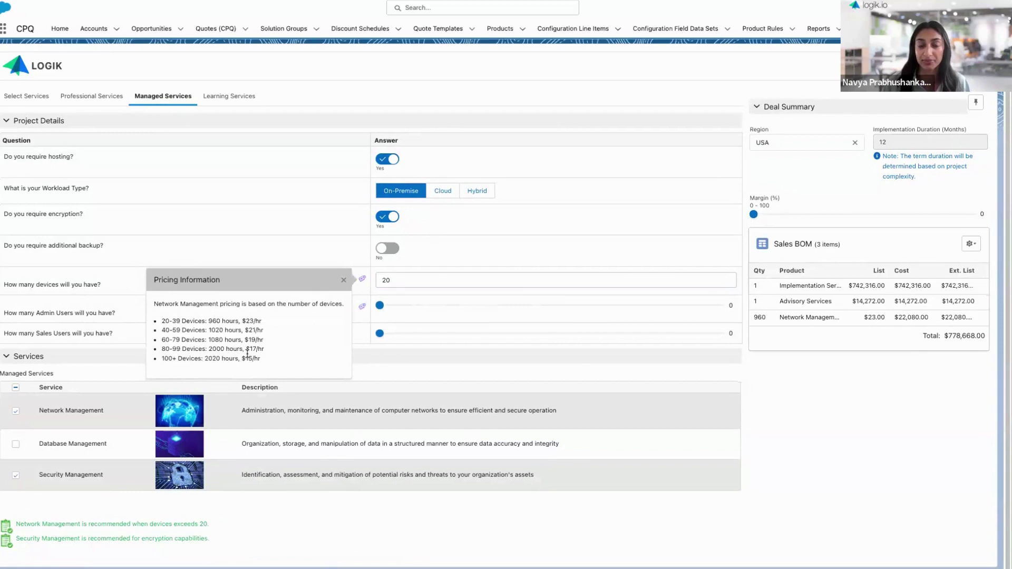
{"action": "left_click", "coordinate": [402, 281]}
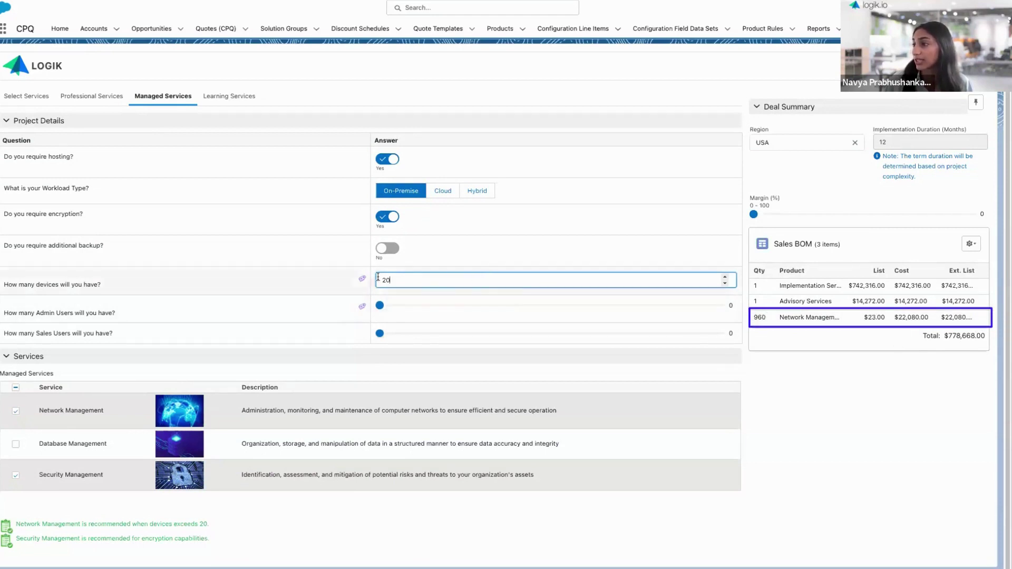
{"action": "key", "text": "BackSpace"}
{"action": "key", "text": "BackSpace"}
{"action": "type", "text": "50"}
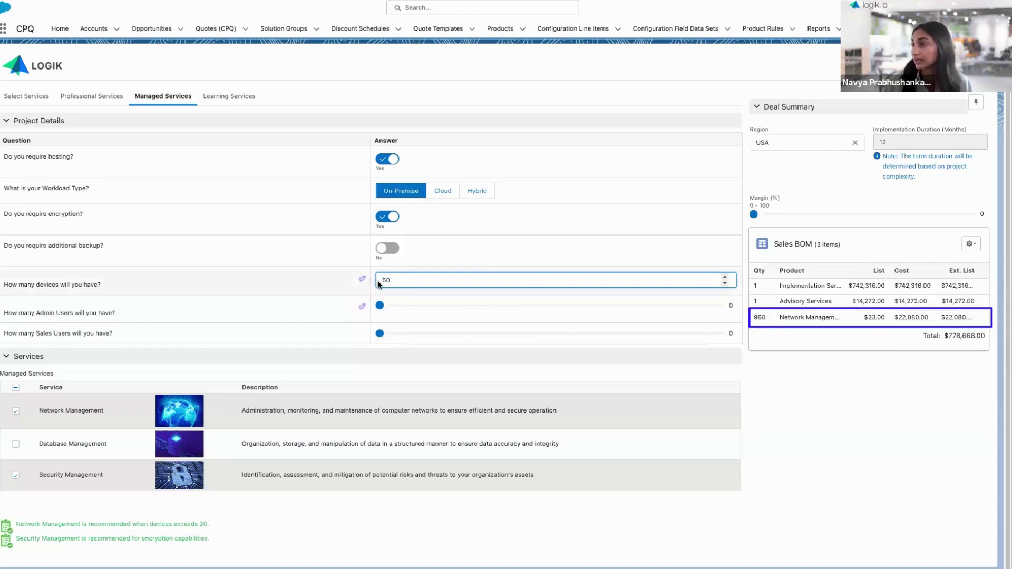
{"action": "left_click", "coordinate": [384, 296]}
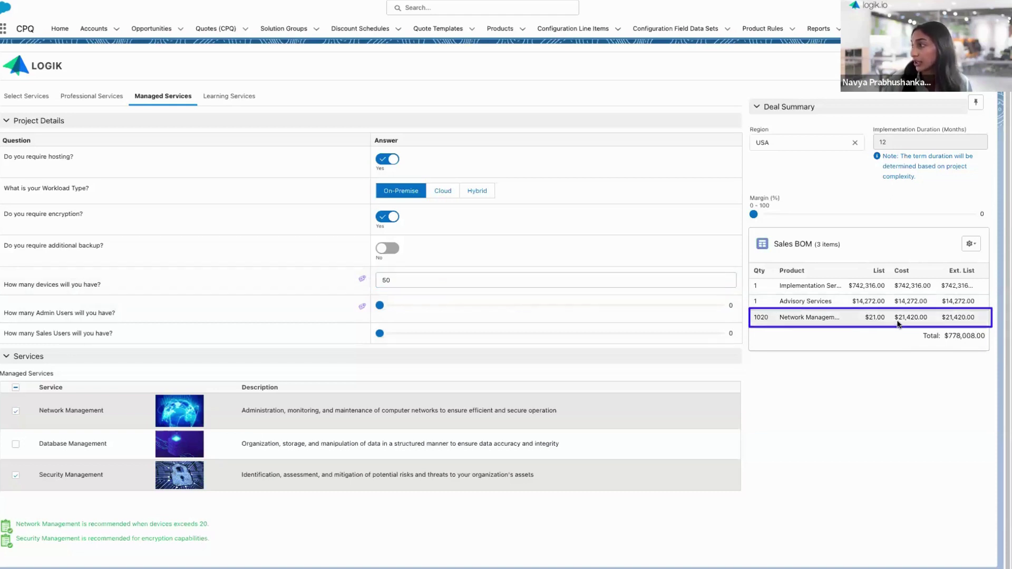
- Review Security Management pricing, then set 8 admin users and 316 sales users
{"action": "left_click", "coordinate": [361, 309]}
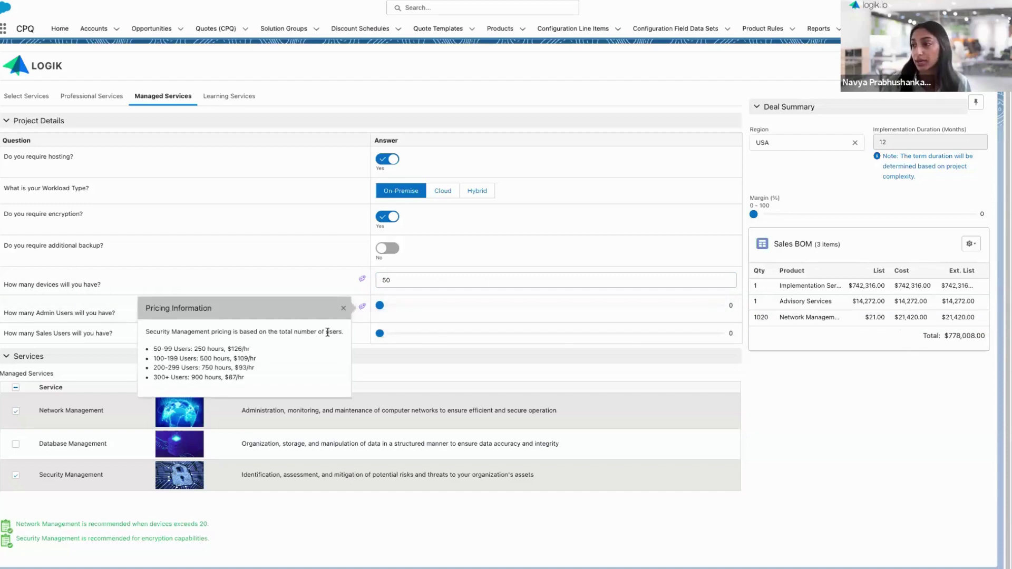
{"action": "left_click", "coordinate": [379, 305]}
{"action": "left_click_drag", "start_coordinate": [379, 305], "coordinate": [407, 333]}
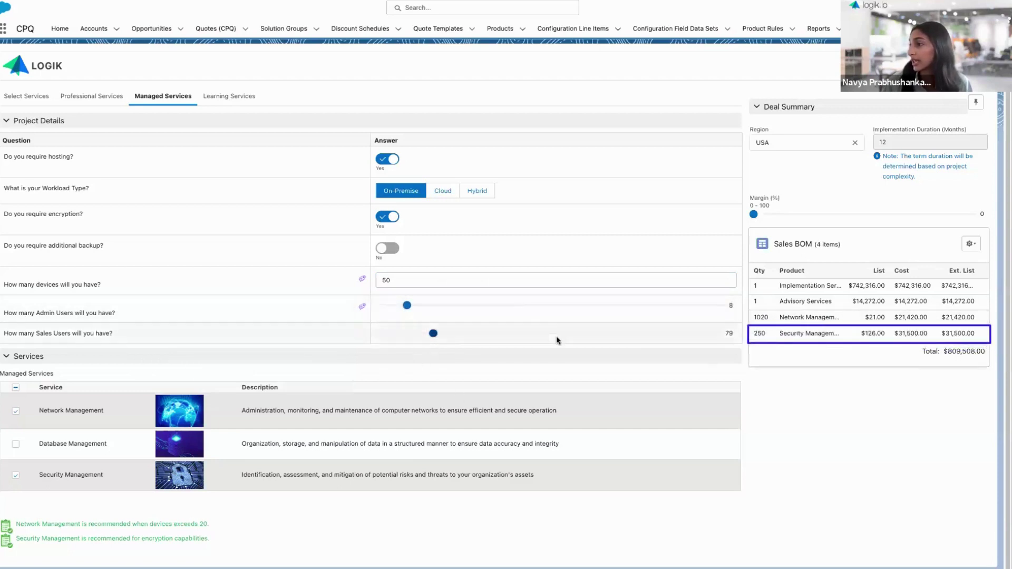
{"action": "left_click_drag", "start_coordinate": [448, 336], "coordinate": [591, 350]}
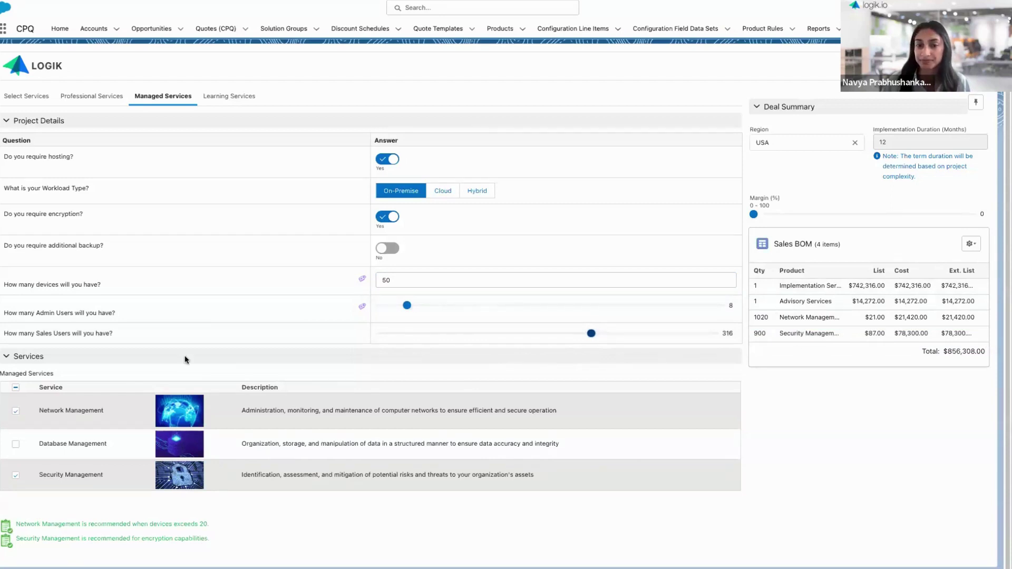
- In Learning Services, add User Guides and Onsite Trainings
{"action": "left_click", "coordinate": [229, 96]}
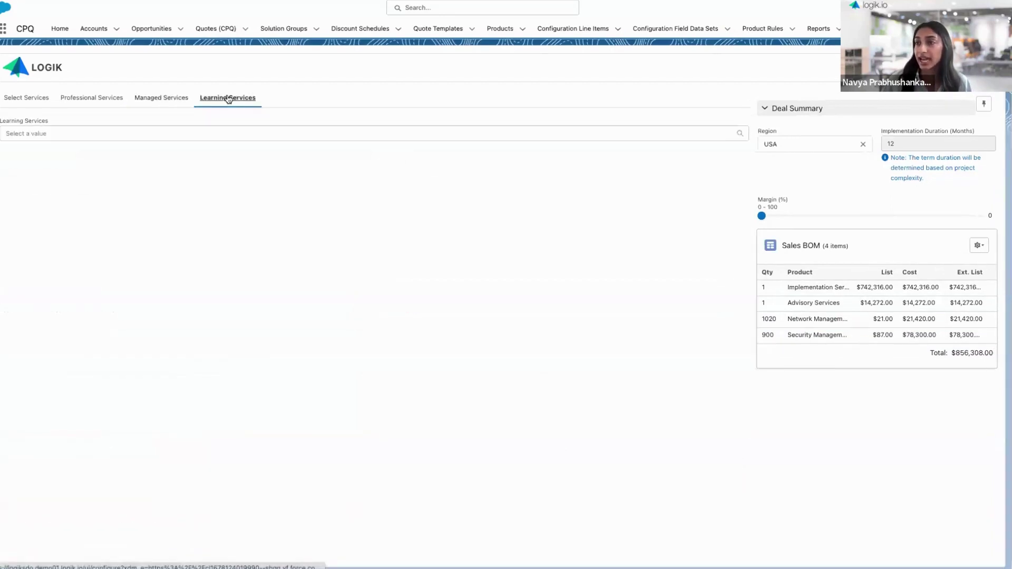
{"action": "left_click", "coordinate": [87, 134]}
{"action": "left_click", "coordinate": [74, 169]}
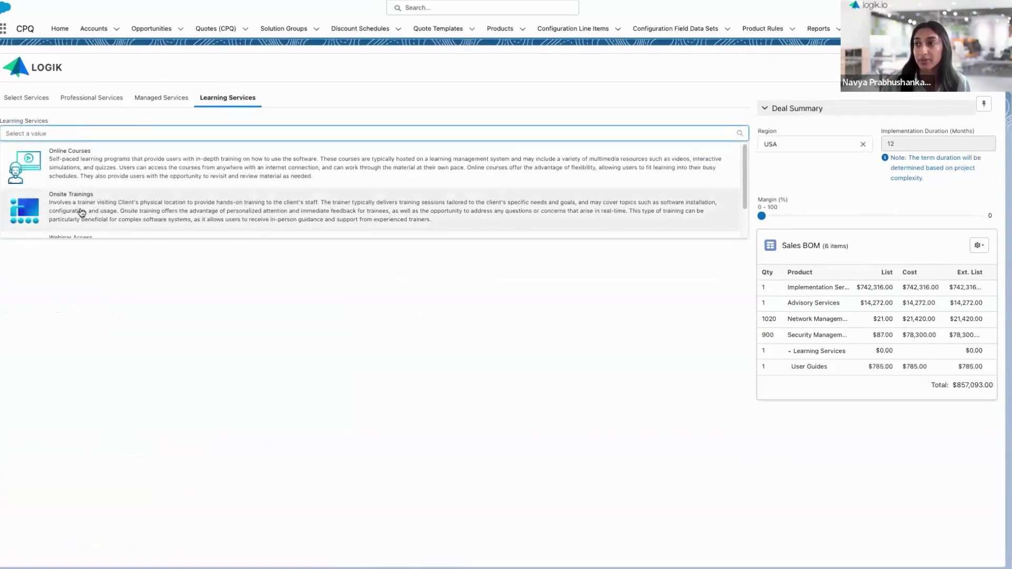
{"action": "left_click", "coordinate": [78, 206]}
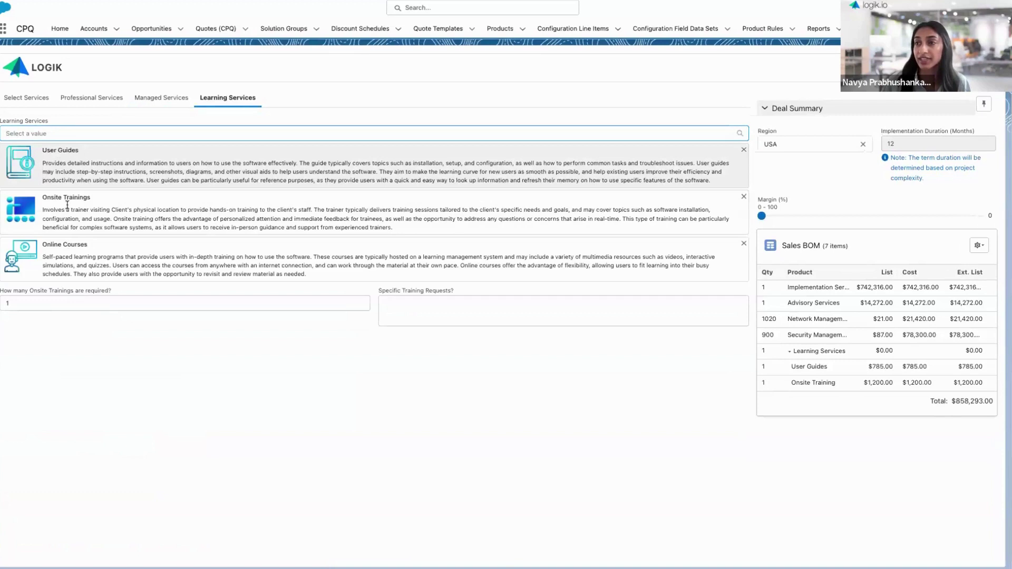
- Set 5 onsite trainings with an Admin Trainings request and 2 online courses
{"action": "left_click", "coordinate": [41, 302]}
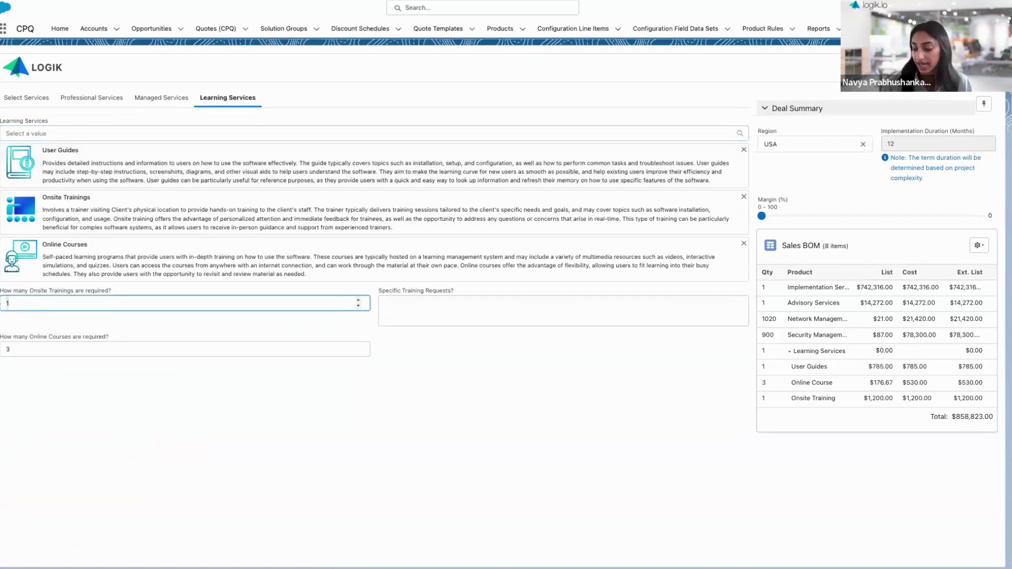
{"action": "left_click", "coordinate": [526, 313]}
{"action": "type", "text": "Admin Trainings"}
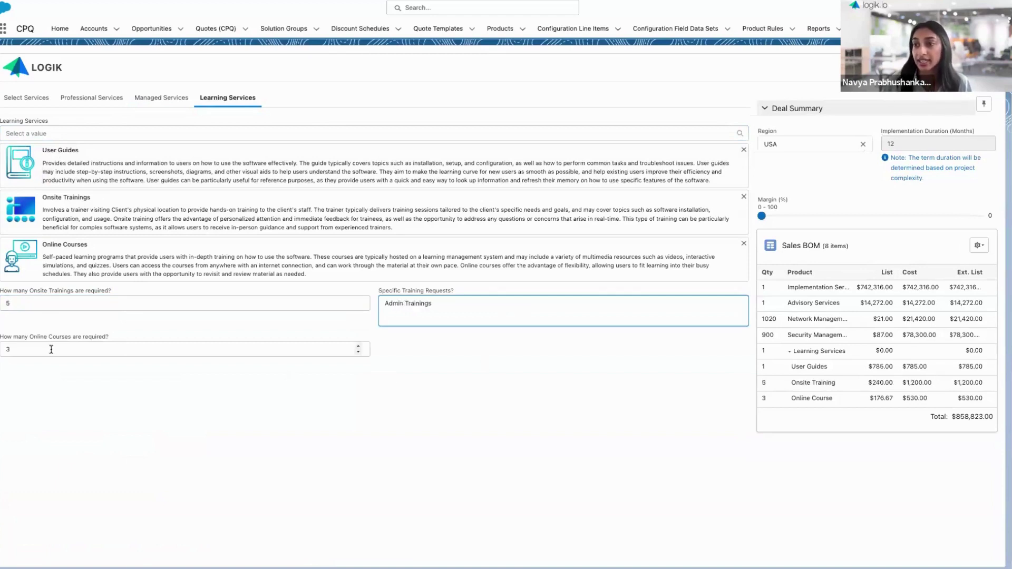
{"action": "left_click", "coordinate": [50, 348]}
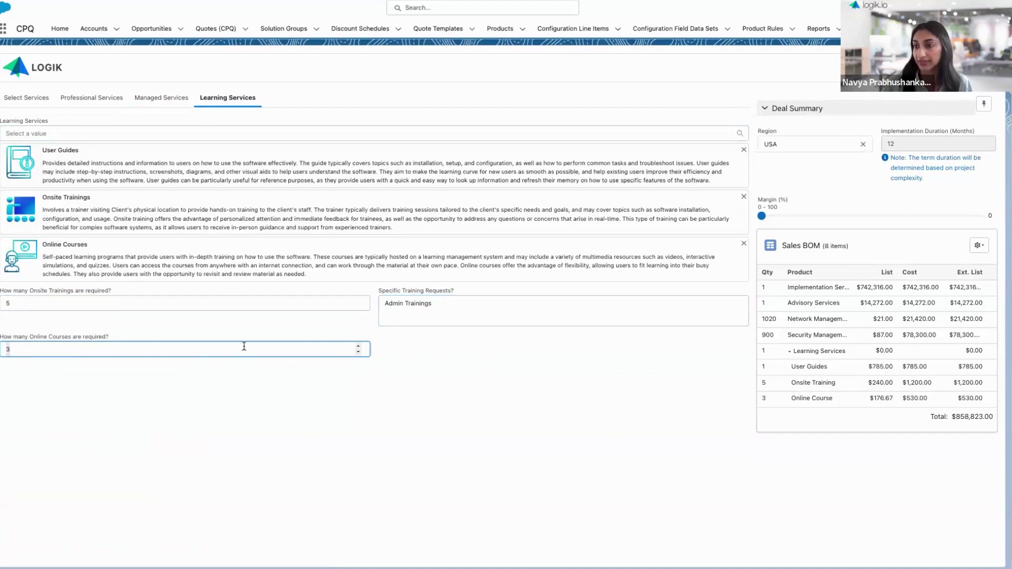
{"action": "type", "text": "2"}
{"action": "left_click", "coordinate": [253, 387]}
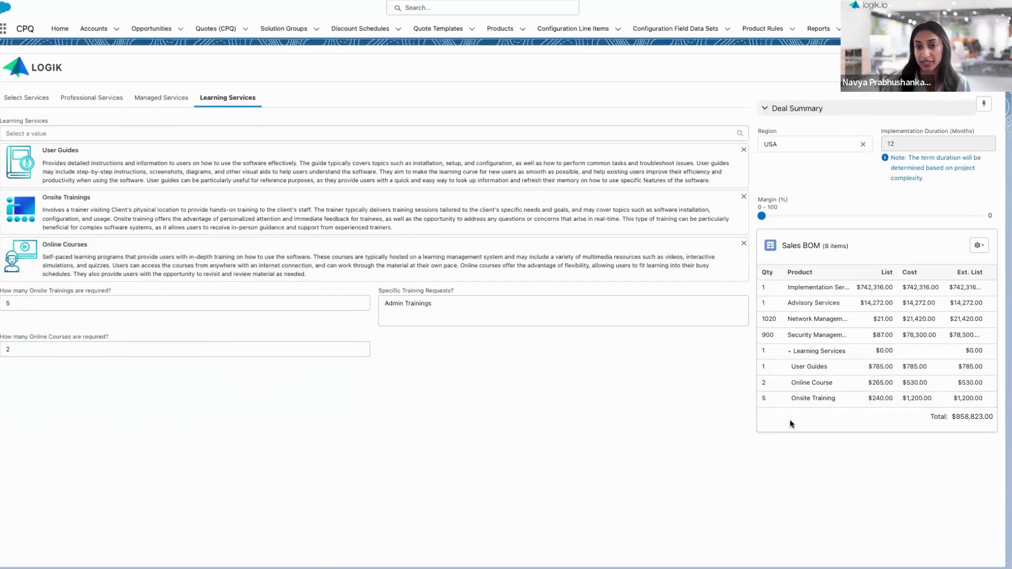
- Collapse and re-expand Learning Services in the BOM, then set the deal margin to 30%
{"action": "left_click", "coordinate": [789, 352]}
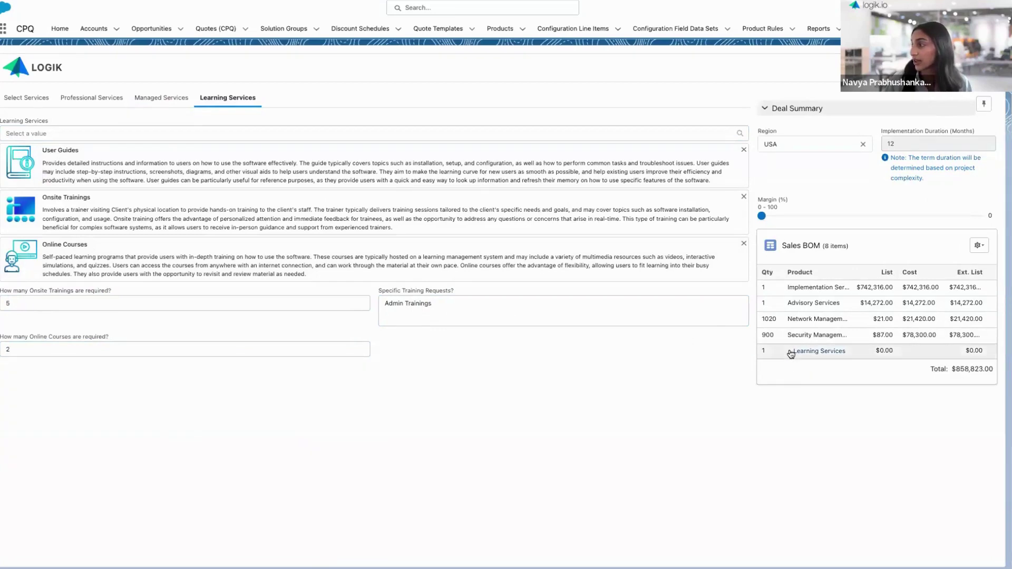
{"action": "left_click", "coordinate": [789, 351]}
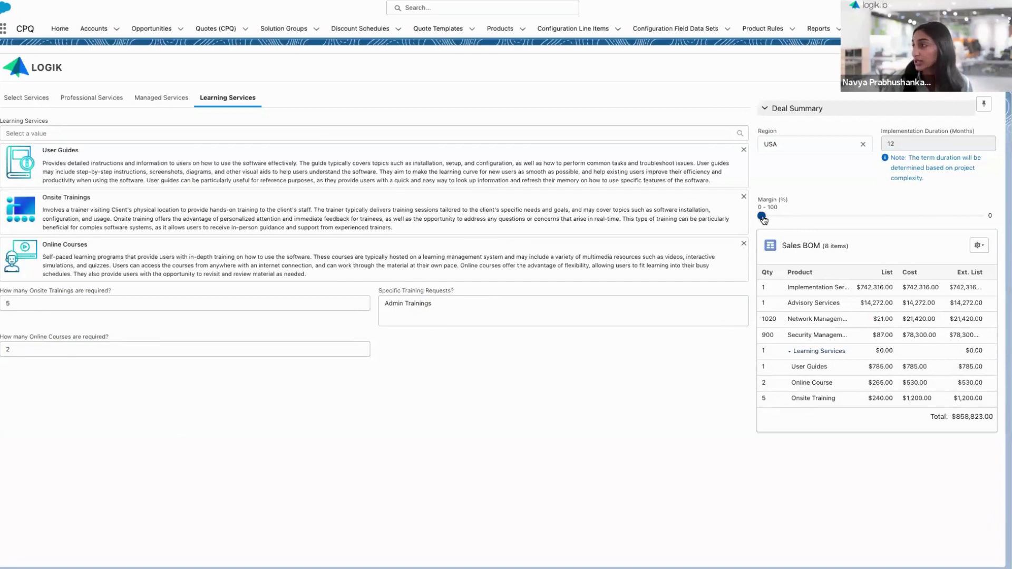
{"action": "left_click_drag", "start_coordinate": [764, 220], "coordinate": [826, 225]}
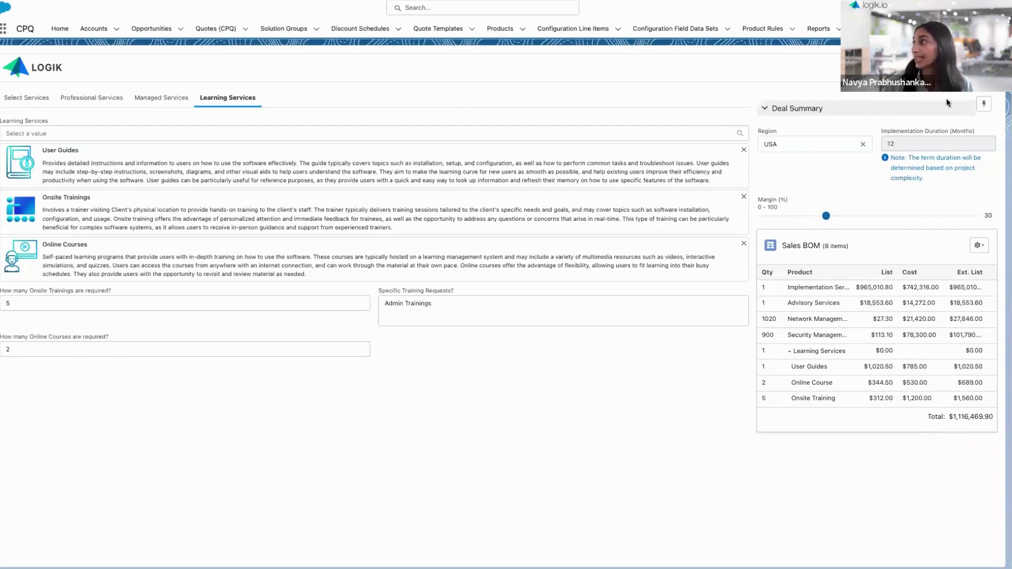
- Save the configuration back to quote Q-00183 and view its deal desk details
{"action": "left_click", "coordinate": [896, 67]}
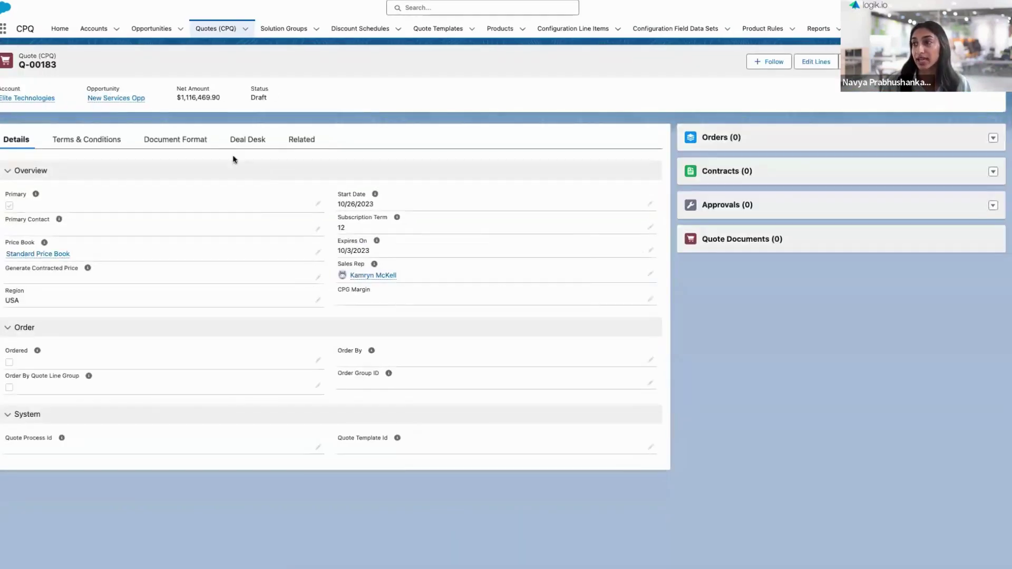
{"action": "left_click", "coordinate": [247, 139]}
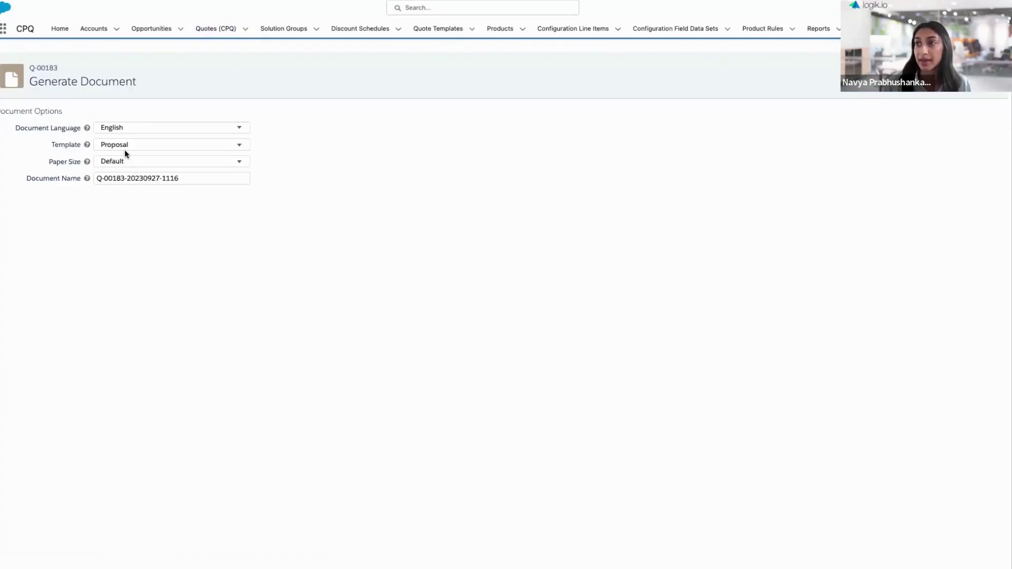
- Select the SOW document template and review its Statement of Work preview
{"action": "left_click", "coordinate": [124, 149]}
{"action": "left_click", "coordinate": [119, 179]}
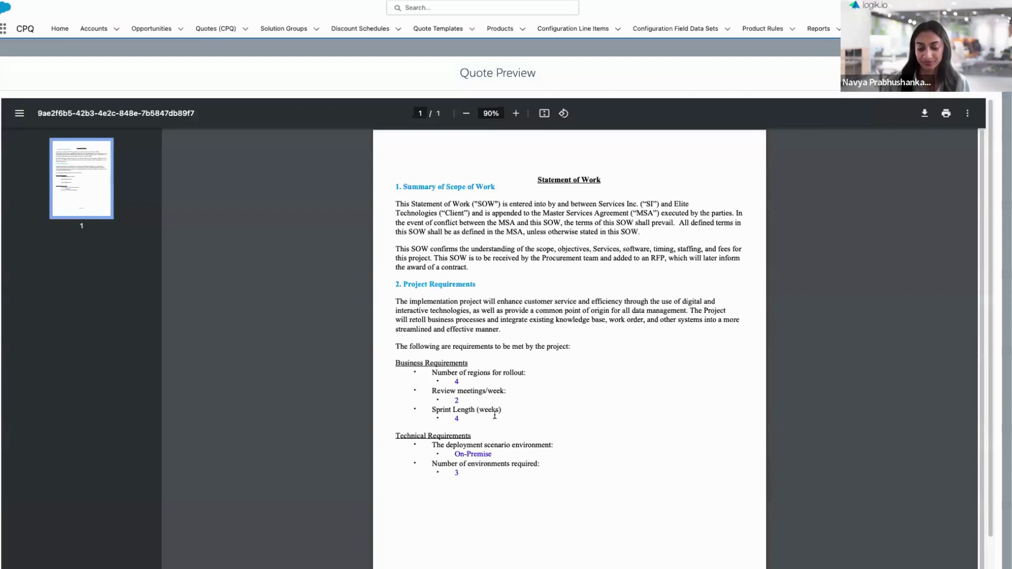
{"action": "key", "text": "Escape"}
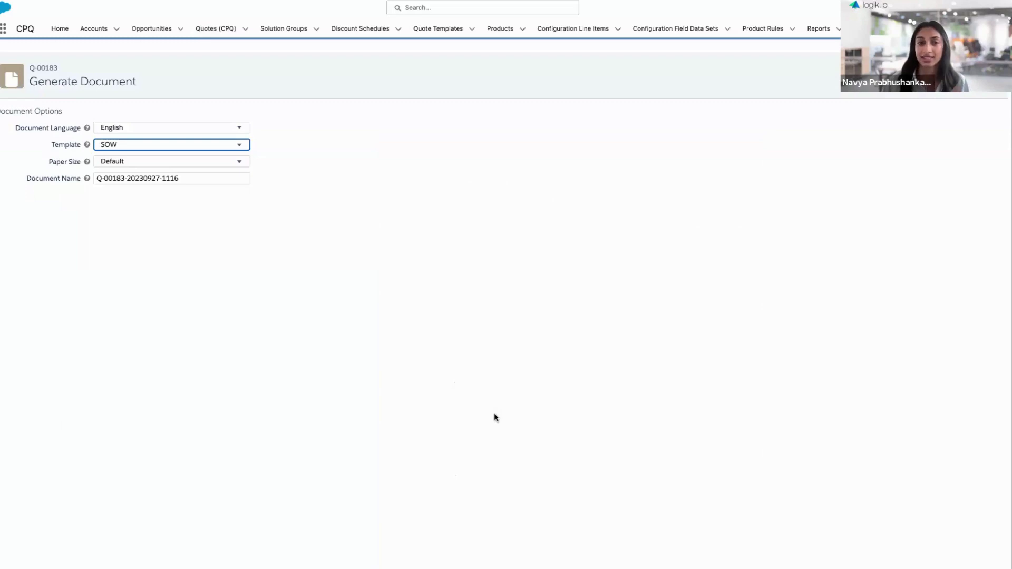